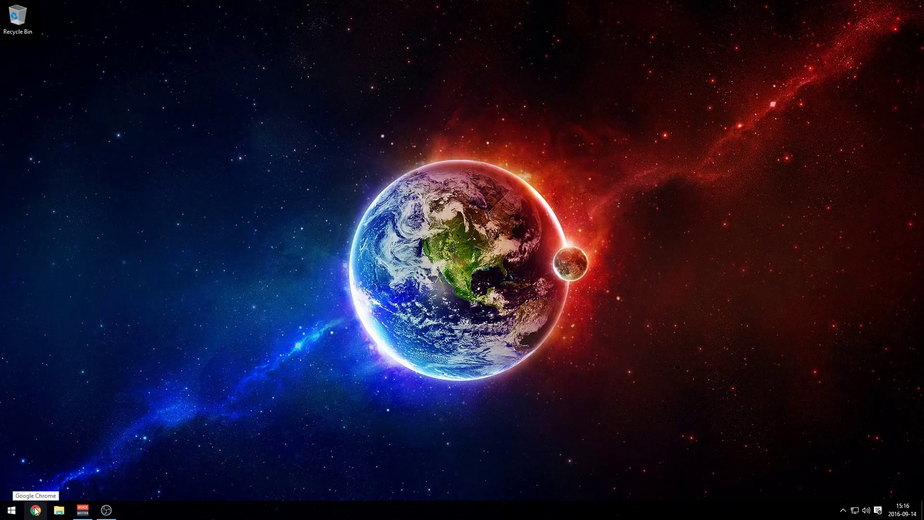
Download the uso_setup.exe installer from unturned-server-organiser.com in Chrome
left_click(36, 511)
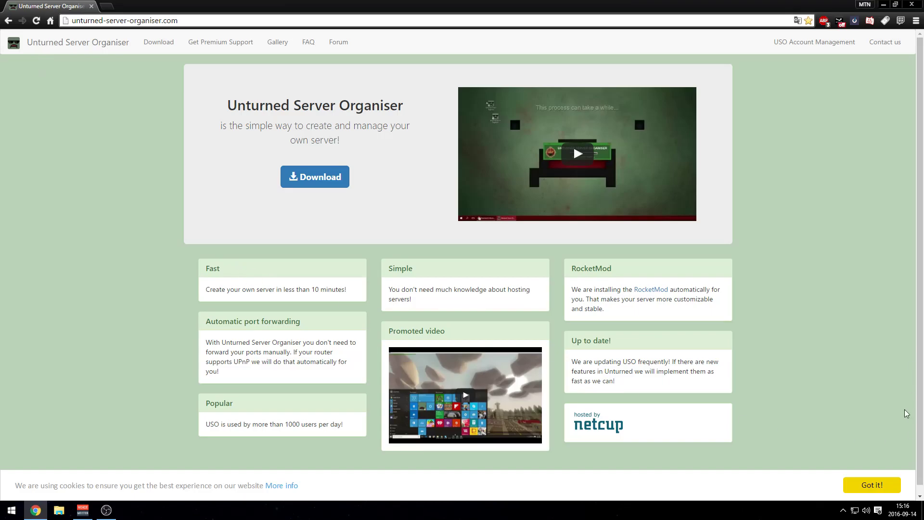
left_click(880, 488)
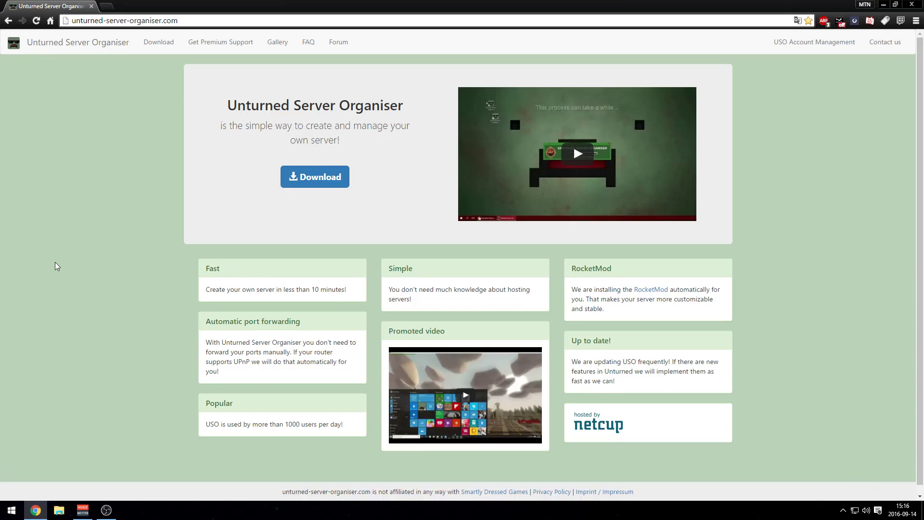
left_click(315, 176)
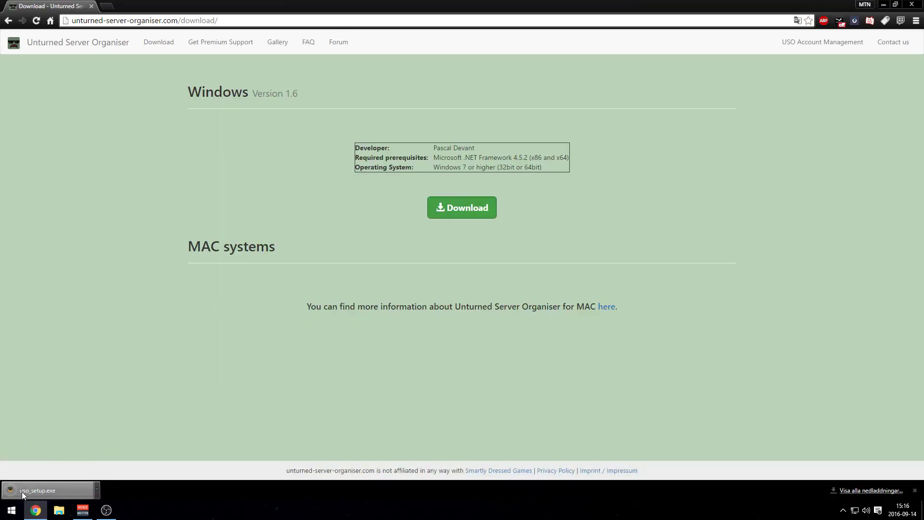
left_click(58, 510)
Run uso_setup from the Downloads folder
left_click(471, 136)
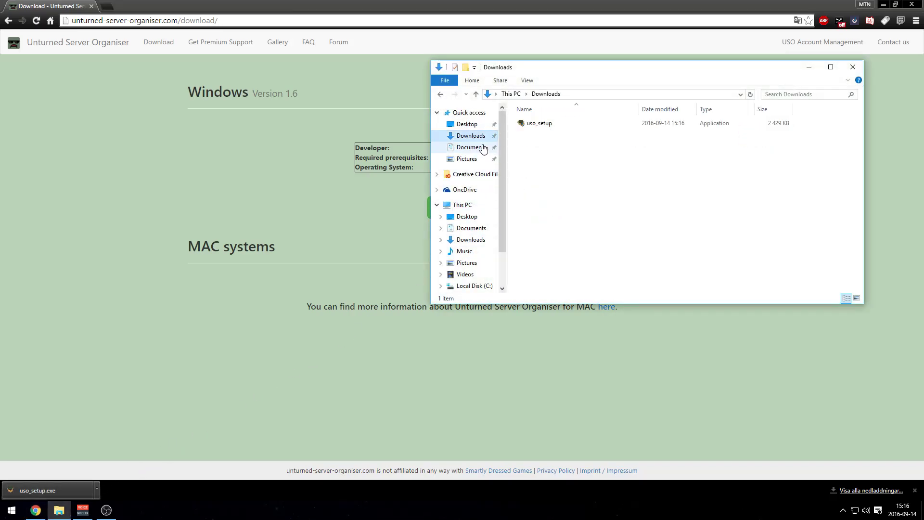
left_click(538, 125)
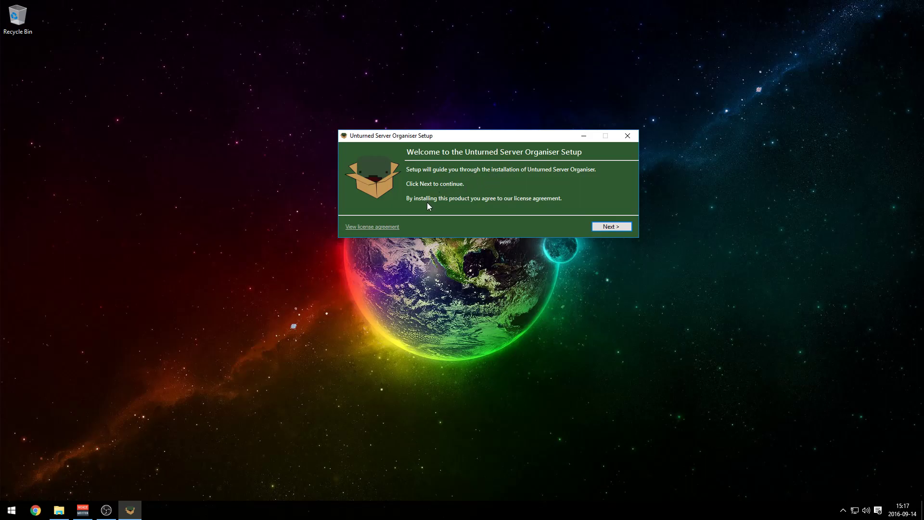
Keep the default C:\Program Files install folder and advance to the server location page
left_click(613, 229)
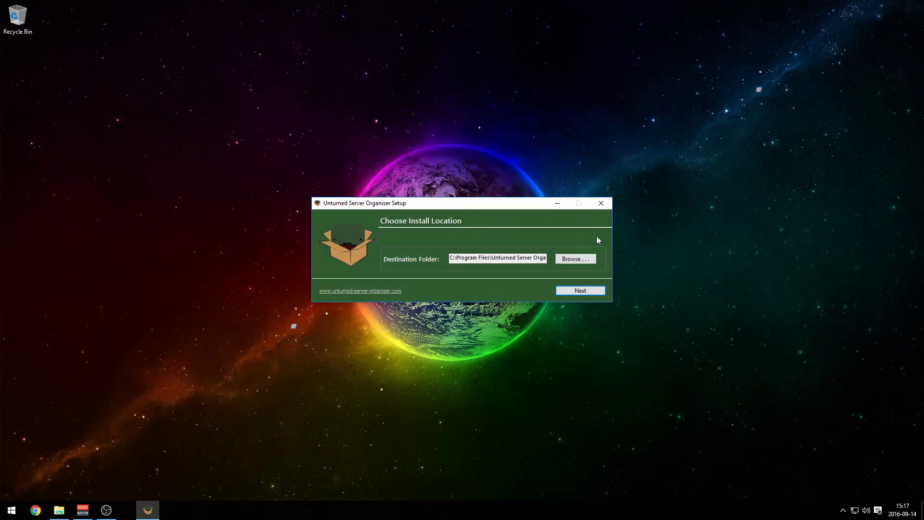
left_click(450, 259)
left_click_drag(451, 260, 496, 260)
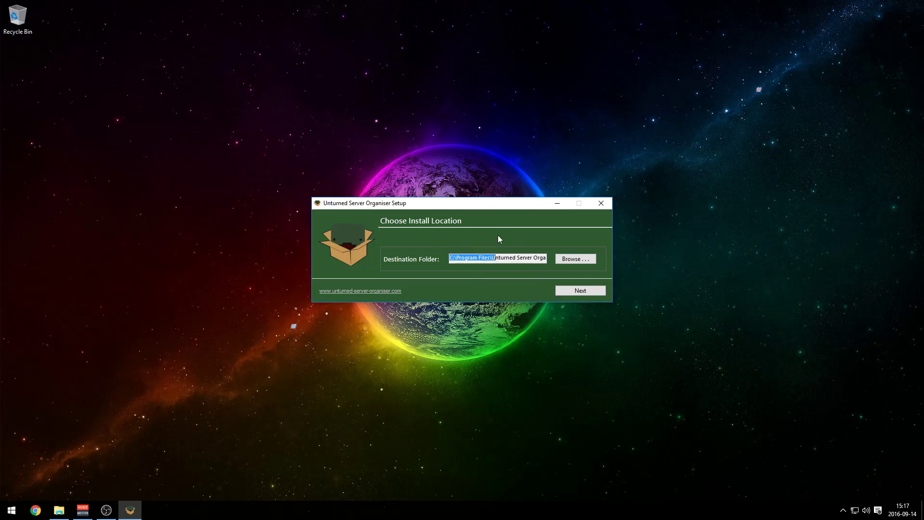
key("super")
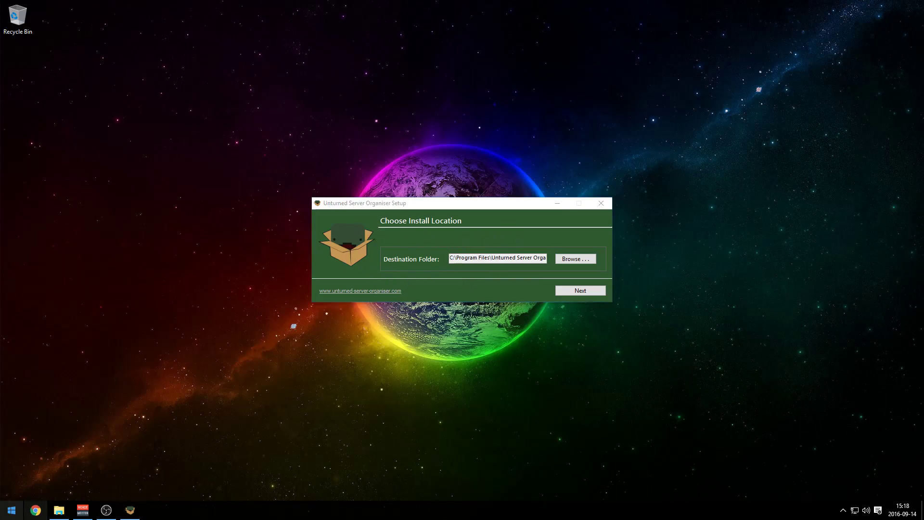
left_click(534, 276)
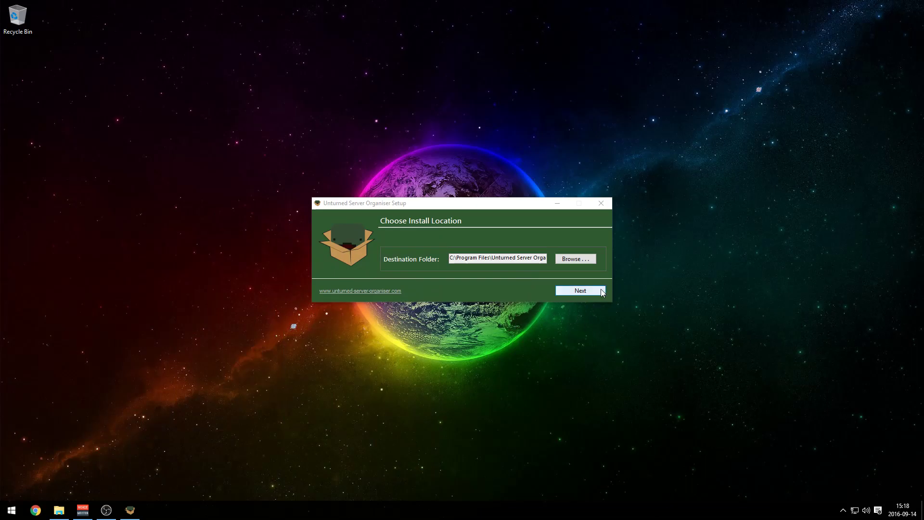
left_click(580, 290)
left_click_drag(451, 260, 537, 260)
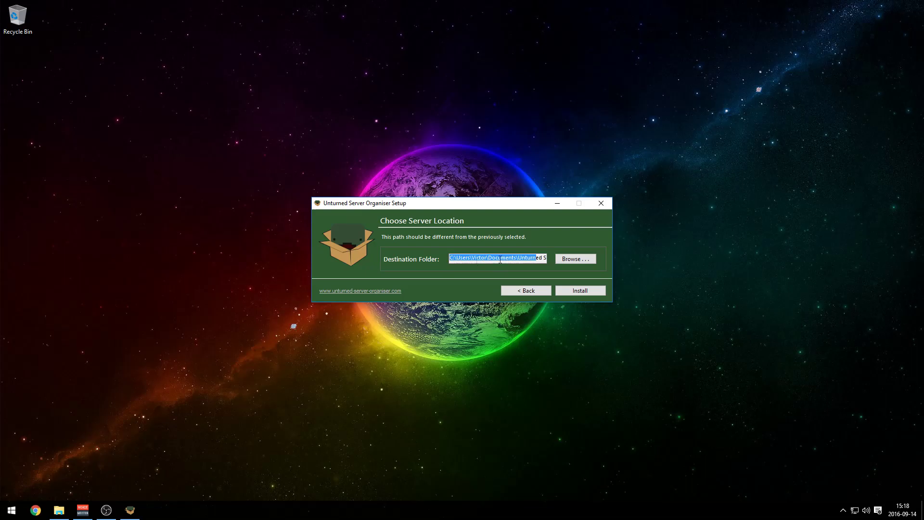
Make a new CoffeeShop folder on Big Bob (D:) as the server location and install
left_click(576, 260)
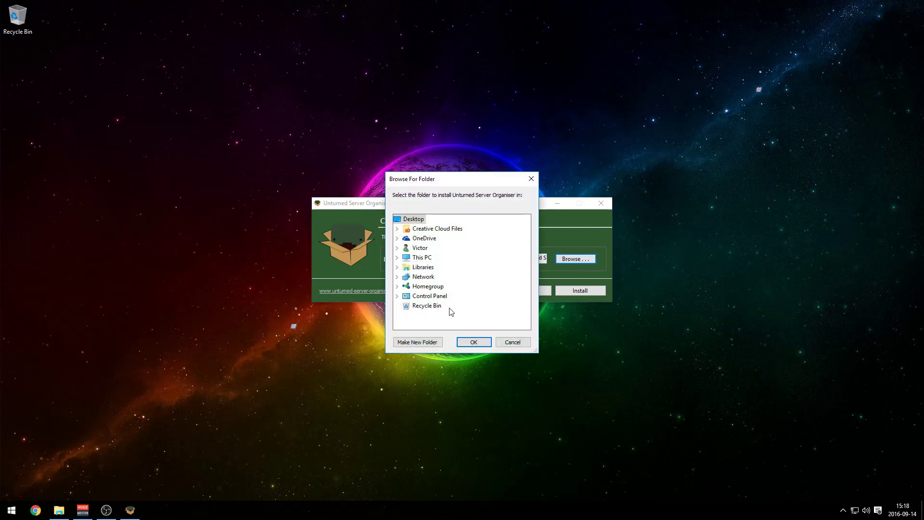
left_click(397, 258)
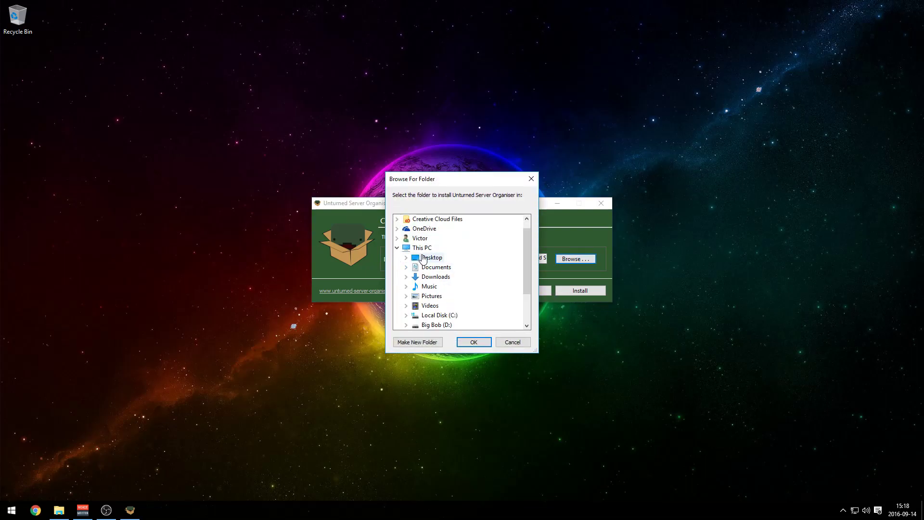
left_click(436, 296)
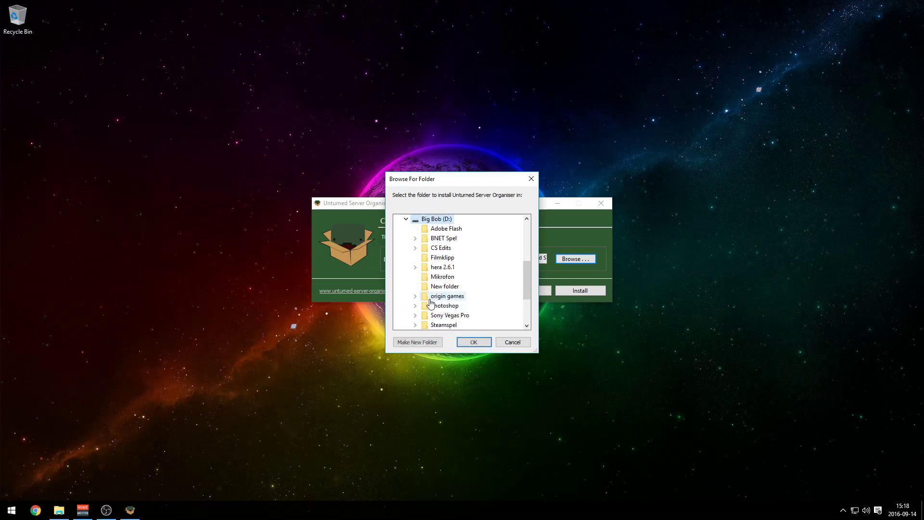
left_click(430, 343)
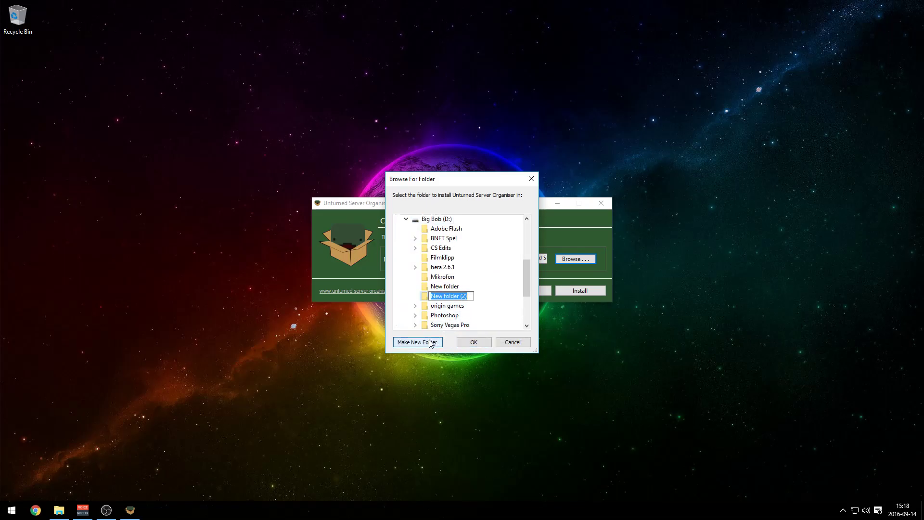
type("Unturned")
key("BackSpace")
key("BackSpace")
key("BackSpace")
key("BackSpace")
key("BackSpace")
key("BackSpace")
key("BackSpace")
key("BackSpace")
type("CoffeeShop")
key("Return")
key("Return")
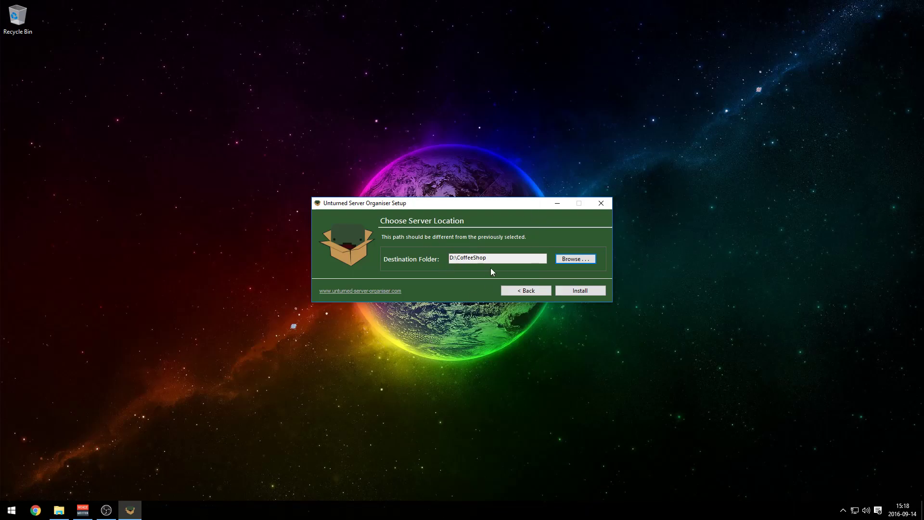
left_click(581, 291)
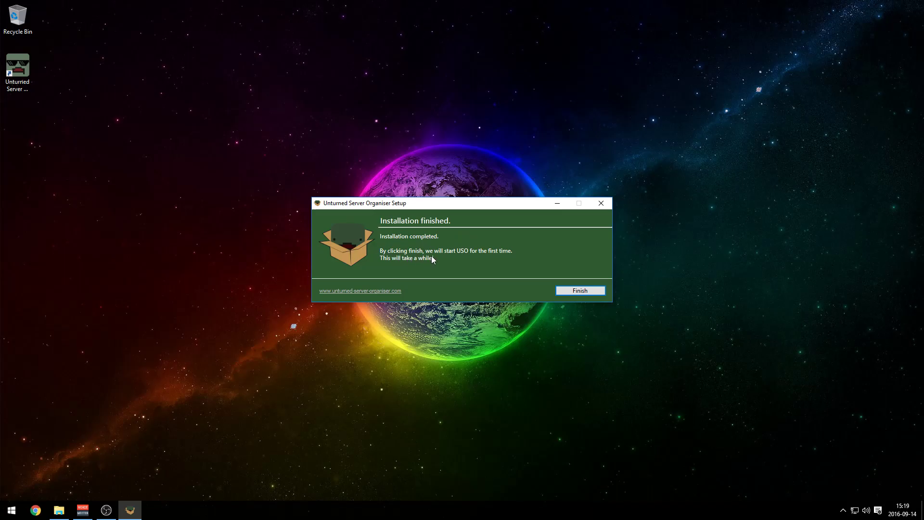
Finish setup so Unturned Server Organiser launches for the first time
left_click(573, 291)
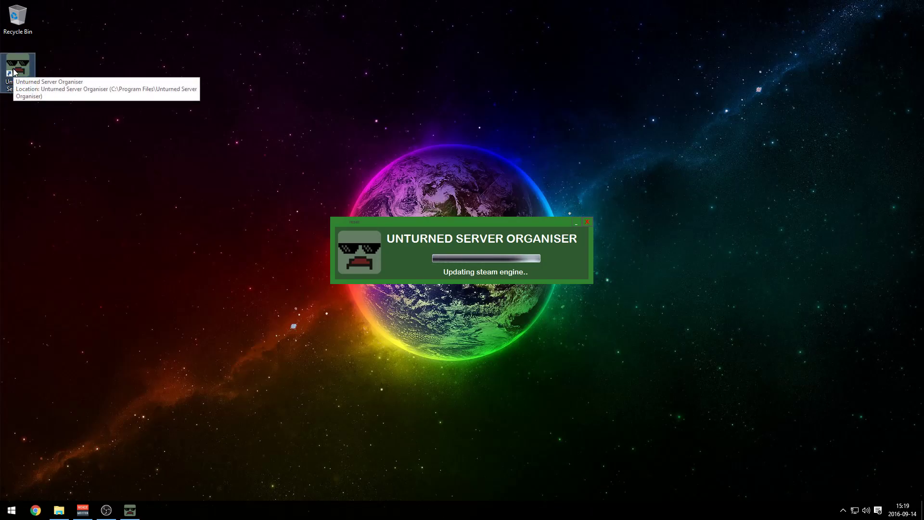
Permanently delete the new desktop shortcut and empty the Recycle Bin
key("Delete")
right_click(20, 19)
left_click(61, 37)
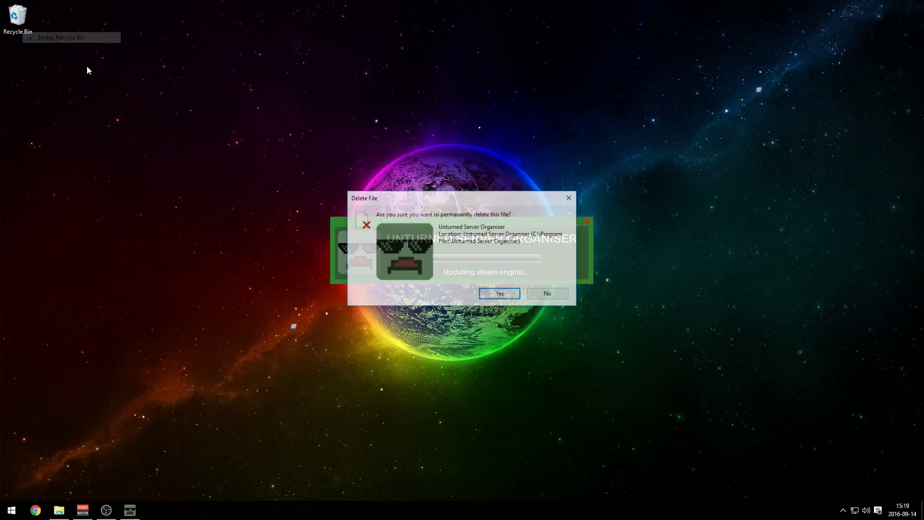
left_click(495, 293)
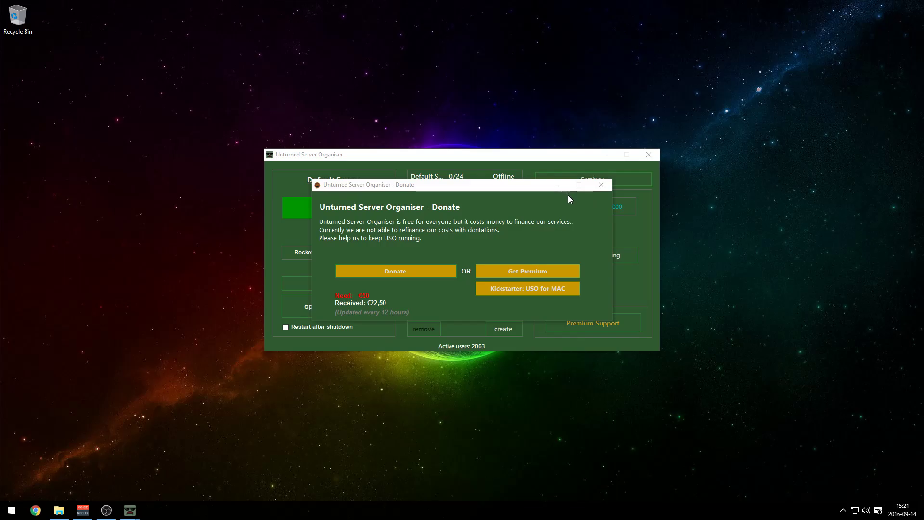
Close the Donate prompt and open the Default Server settings, cancelling the new-server dialog
left_click(601, 185)
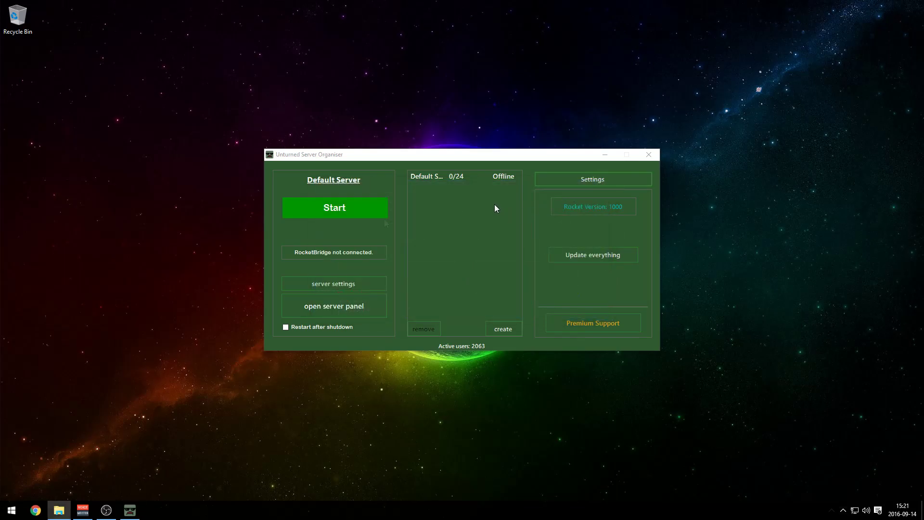
left_click(420, 178)
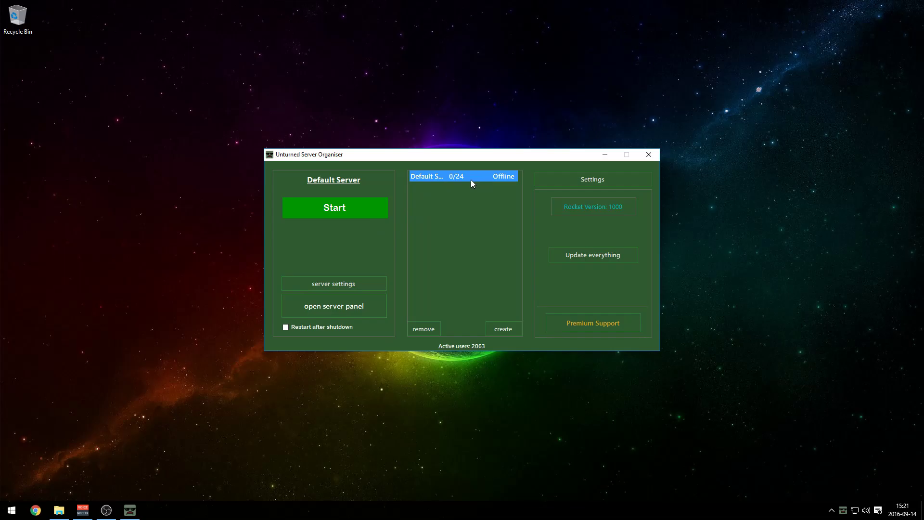
left_click(503, 328)
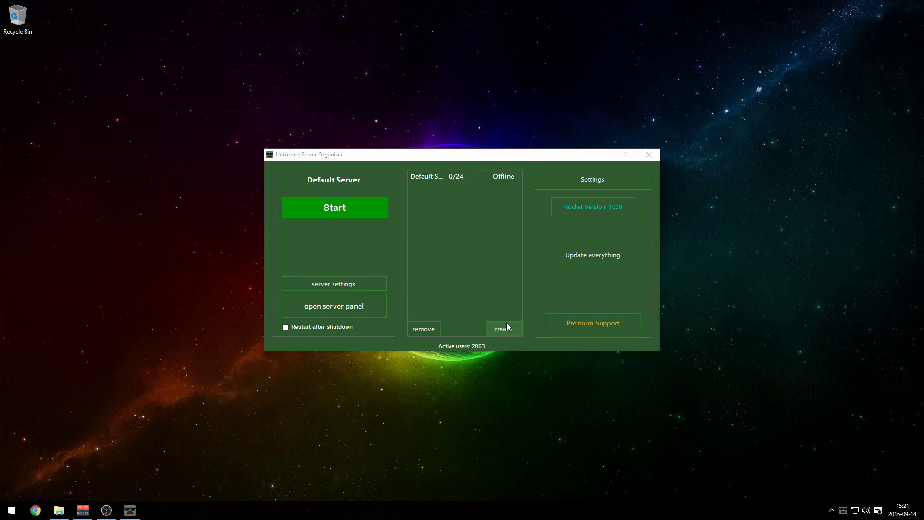
left_click(371, 273)
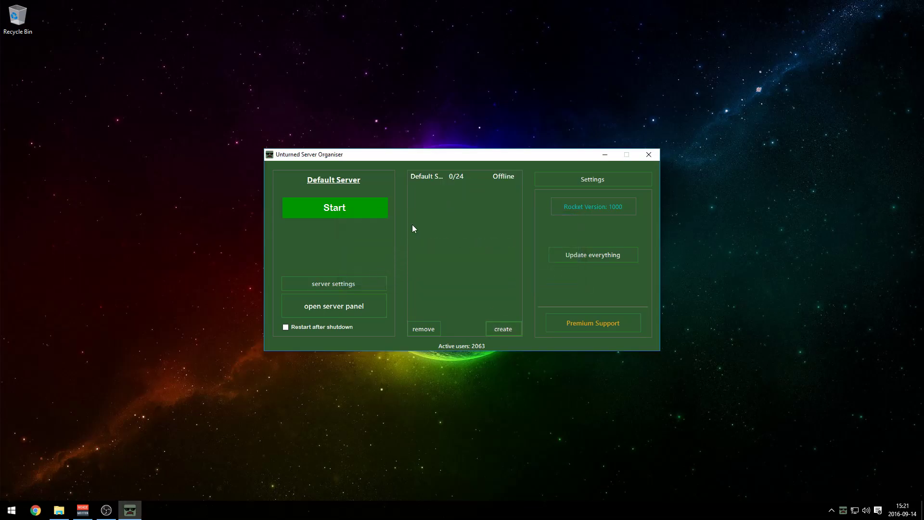
left_click(434, 181)
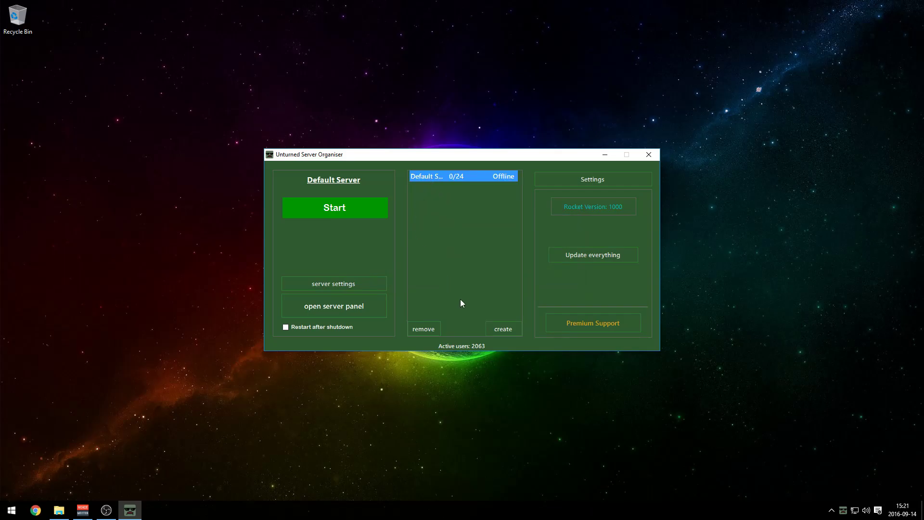
left_click(344, 284)
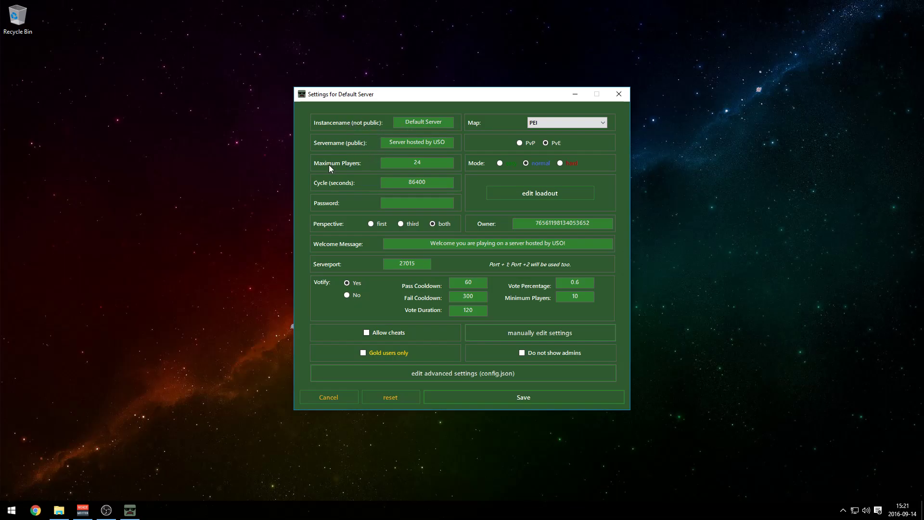
Rename the server instance to CoffeeShop and close Task Manager
key("ctrl+shift+Escape")
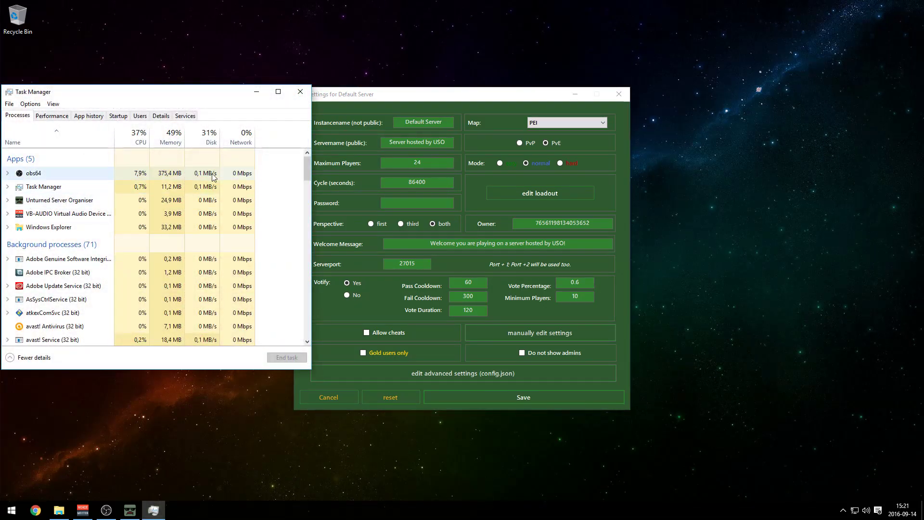
left_click(420, 128)
key("ctrl+a")
type("C")
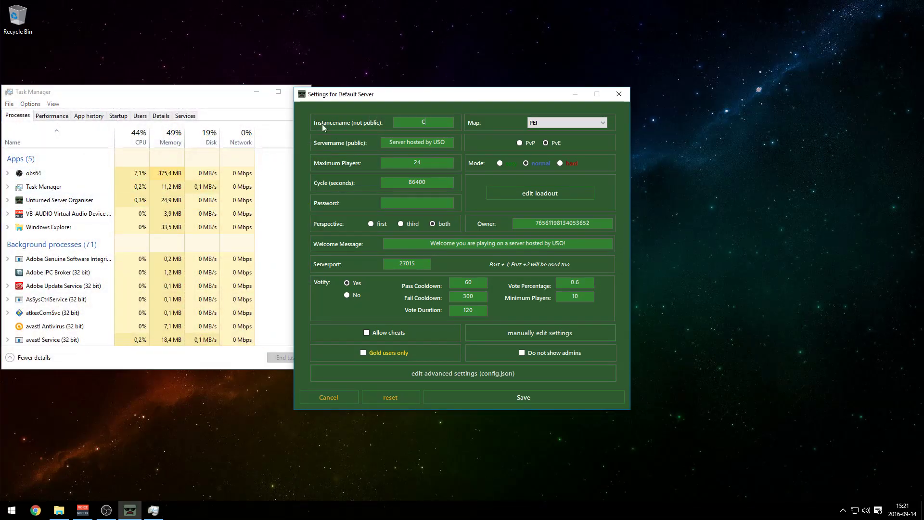
type("offeeShop")
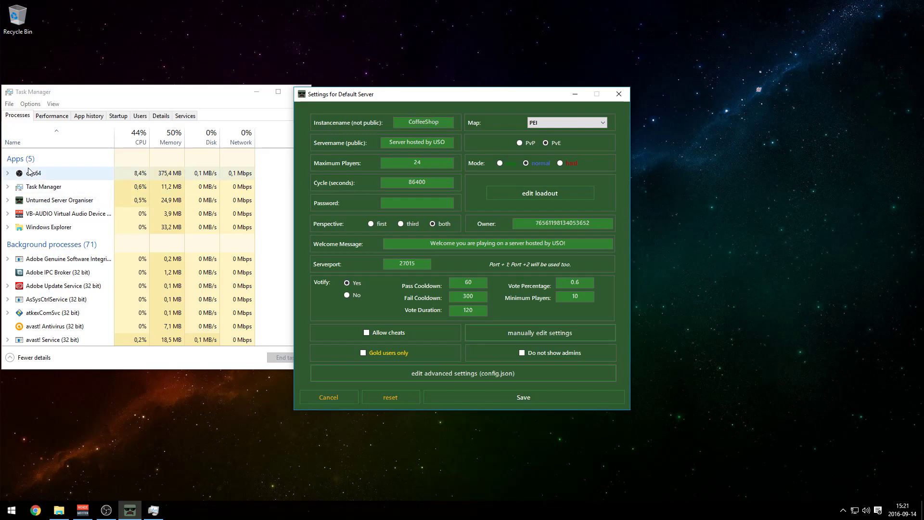
left_click(52, 116)
left_click(17, 116)
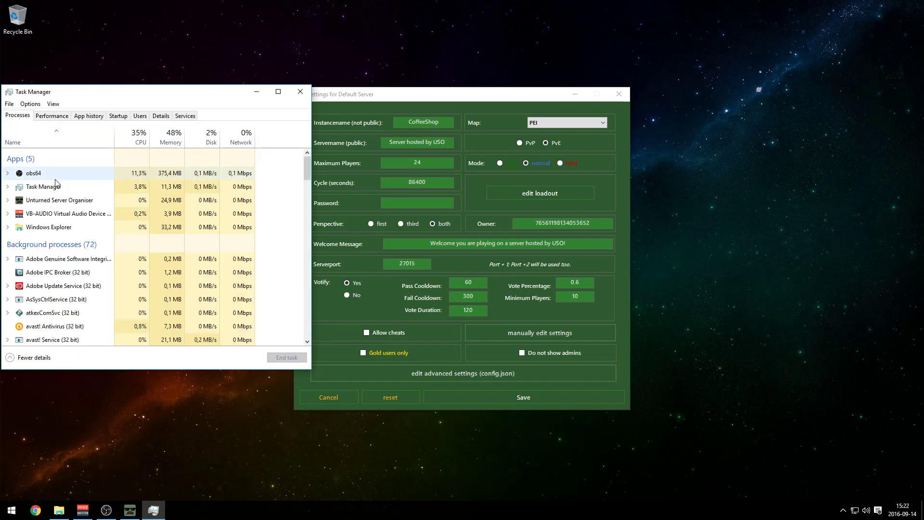
key("alt+F4")
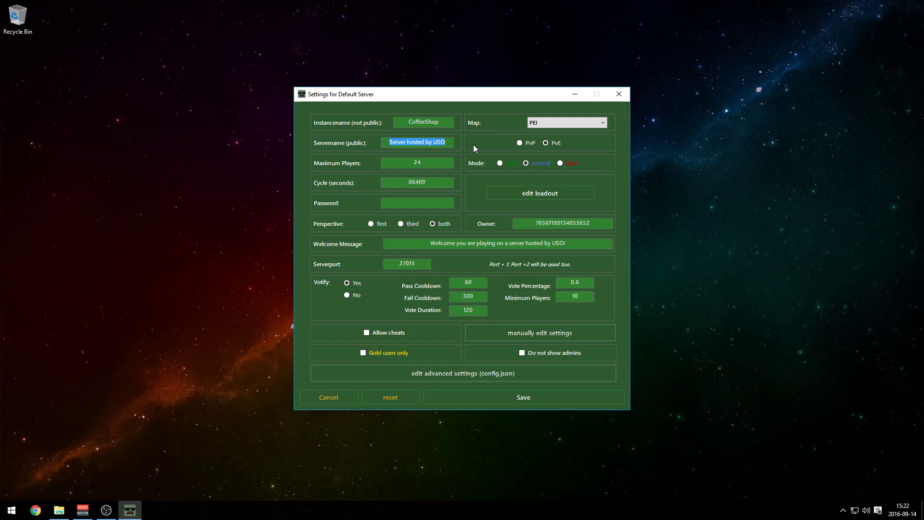
Set the public name to 'CoffeeShop - PvP' and welcome message to 'CoffeeShop - Get your Coffee today!'
type("Coffe")
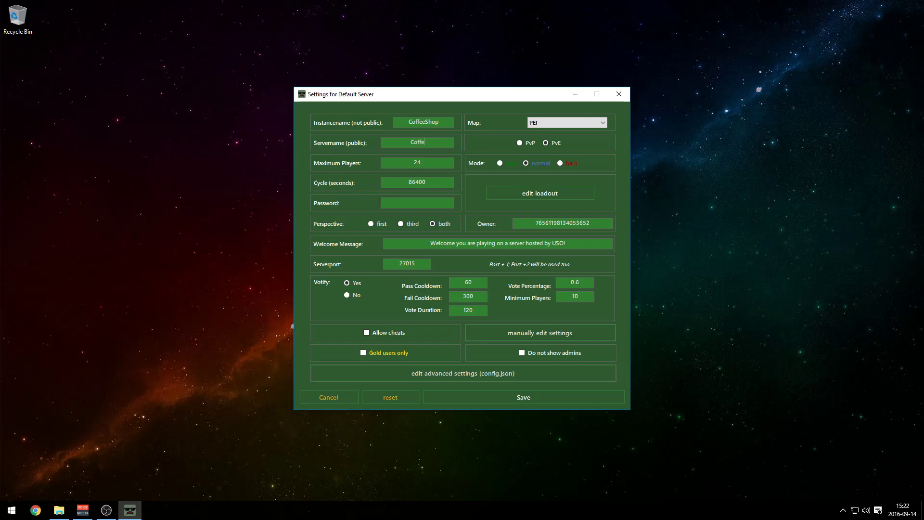
type("eShop - PvP")
key("Tab")
key("Tab")
left_click(377, 224)
left_click(362, 247)
left_click_drag(397, 243, 589, 244)
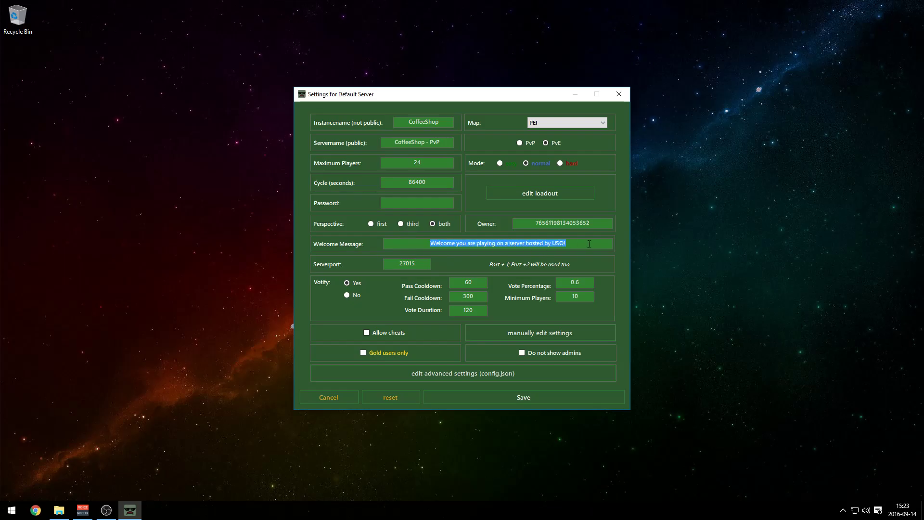
type("Dicks")
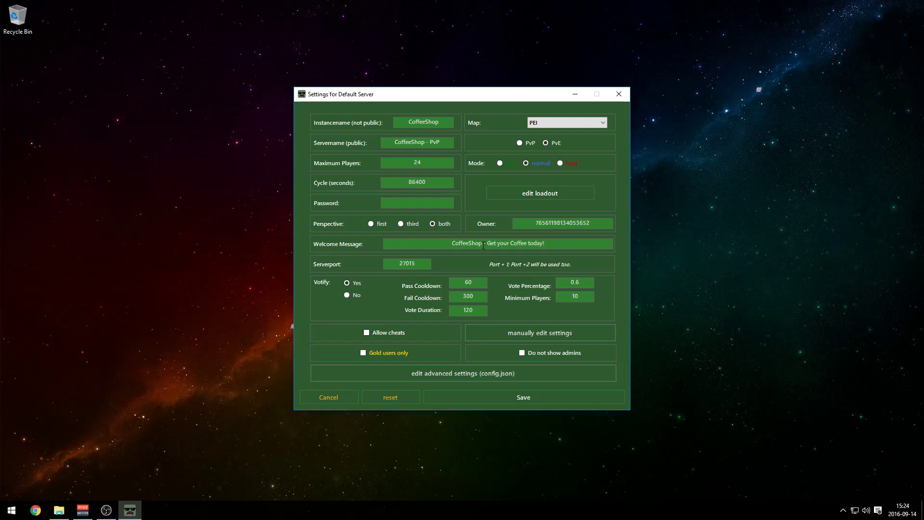
key("Tab")
Set Votify to No and choose Washington as the map, keeping server port 27015
left_click(413, 264)
double_click(403, 264)
left_click_drag(413, 264, 410, 263)
key("ctrl+a")
left_click(359, 294)
left_click(568, 123)
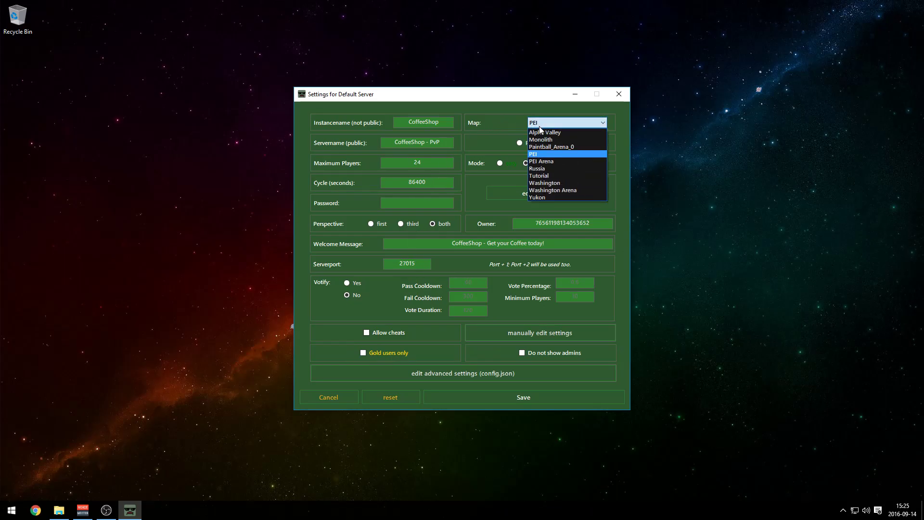
left_click(551, 183)
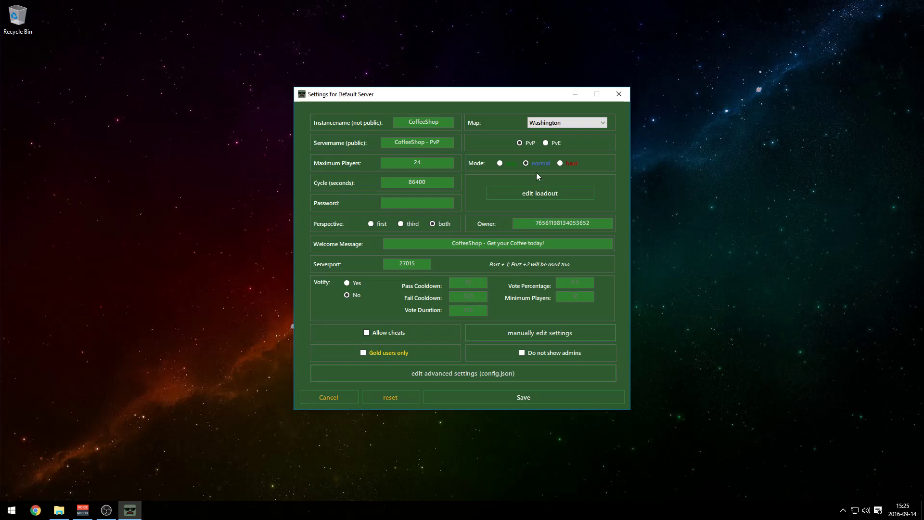
From skillset 255's loadout, remove the MRE, White T-Shirt, Military Knife, Bandage and Trouser Pants
left_click(534, 193)
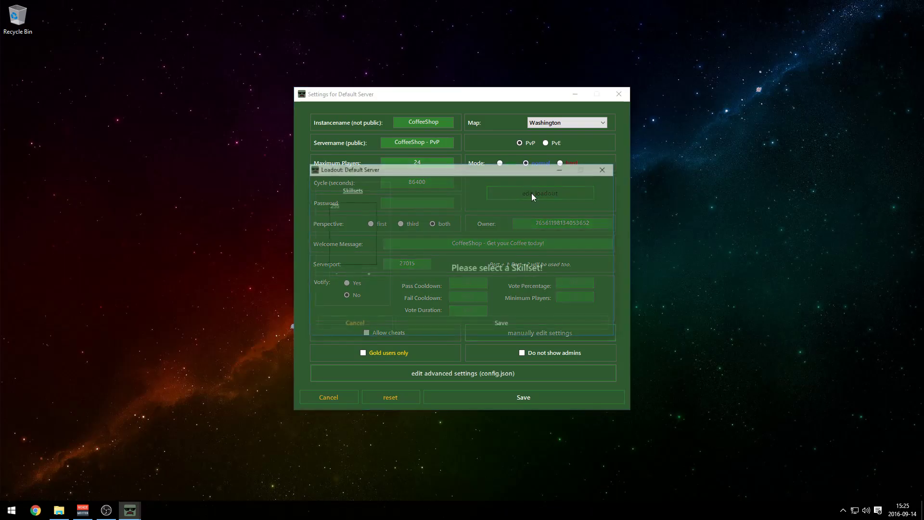
left_click(333, 207)
left_click(417, 207)
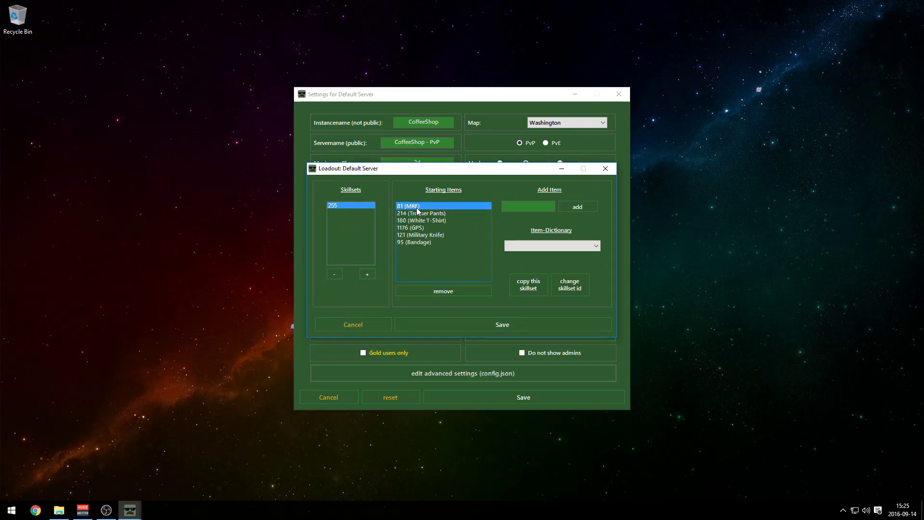
left_click(415, 214)
left_click(422, 221)
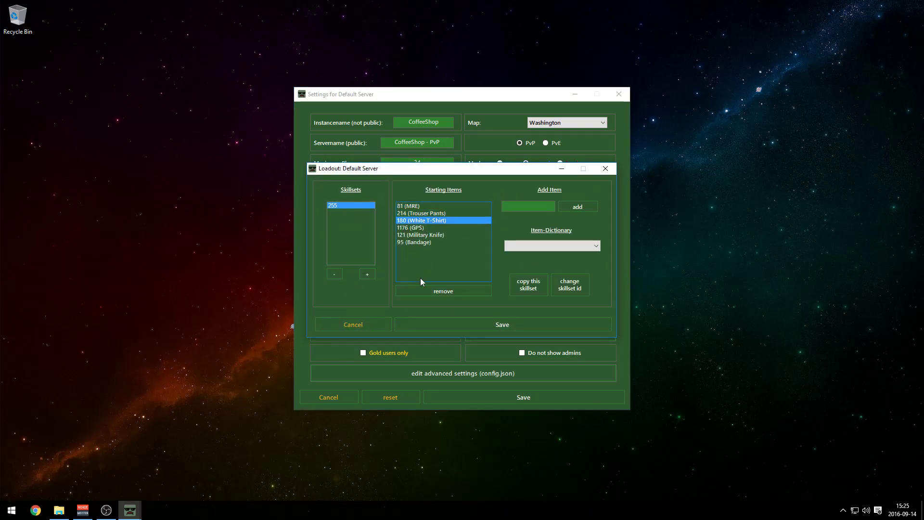
left_click(417, 207)
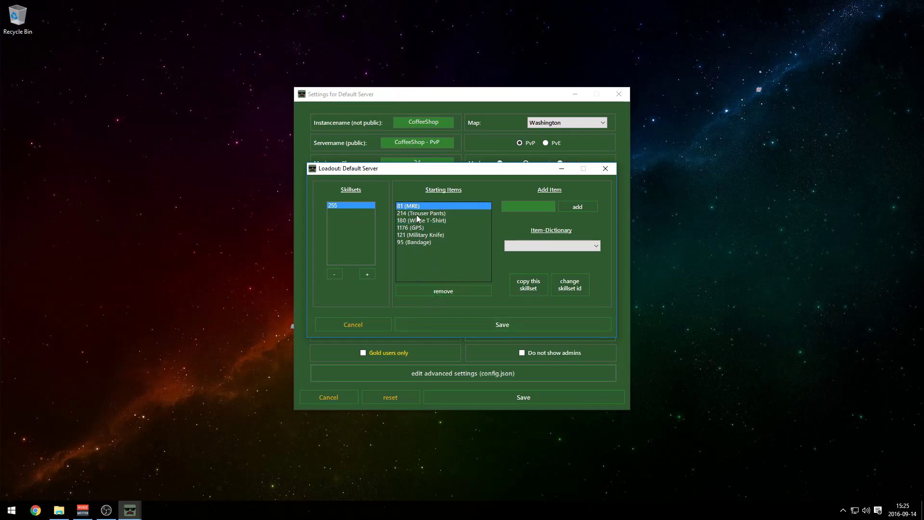
left_click(428, 290)
left_click(418, 213)
left_click(437, 291)
left_click(430, 220)
left_click(443, 291)
left_click(426, 220)
left_click(442, 290)
left_click(423, 213)
left_click(443, 287)
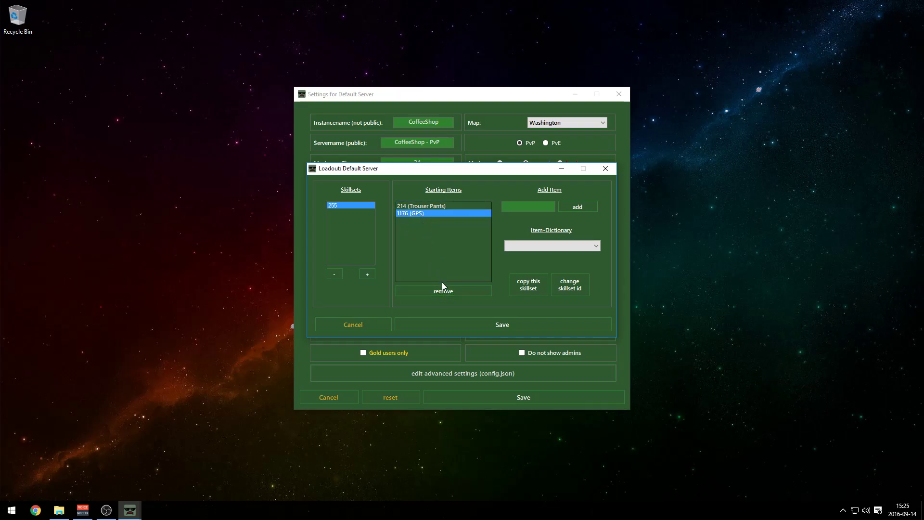
left_click(422, 206)
left_click(442, 291)
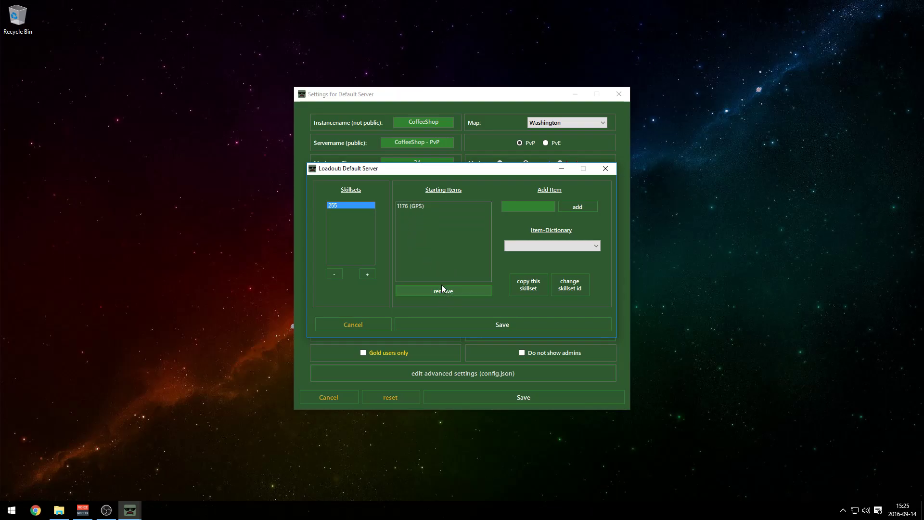
Add a Blue Daypack, two MREs and a Medkit (item 15) to the starting items
left_click(514, 246)
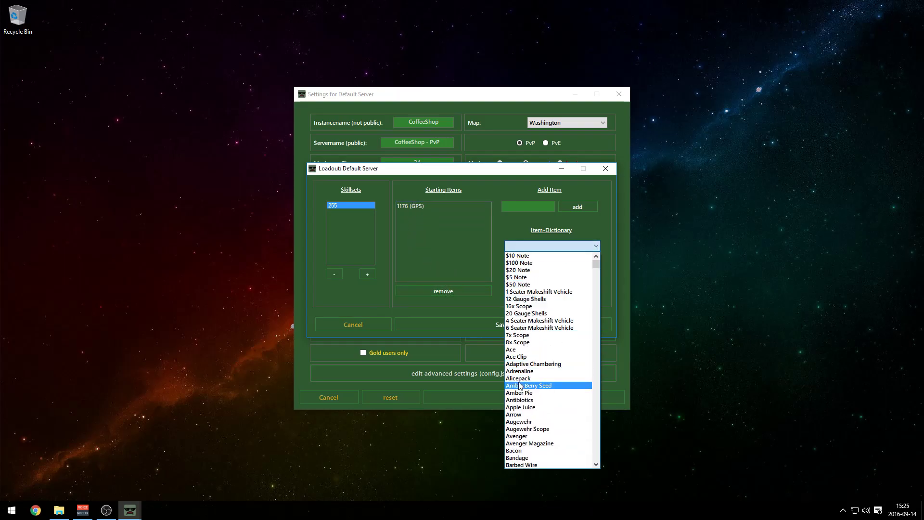
scroll(525, 381, "down", 5)
scroll(525, 381, "down", 3)
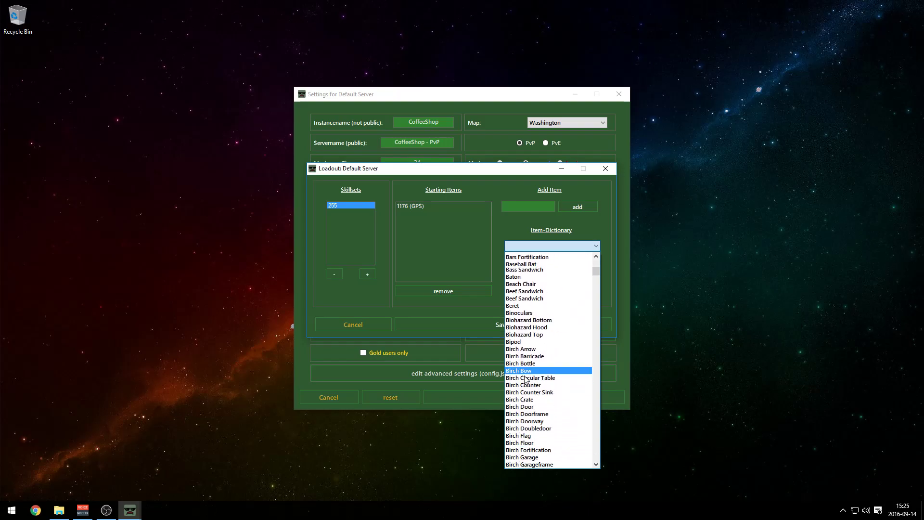
key("Home")
type("blue")
key("Return")
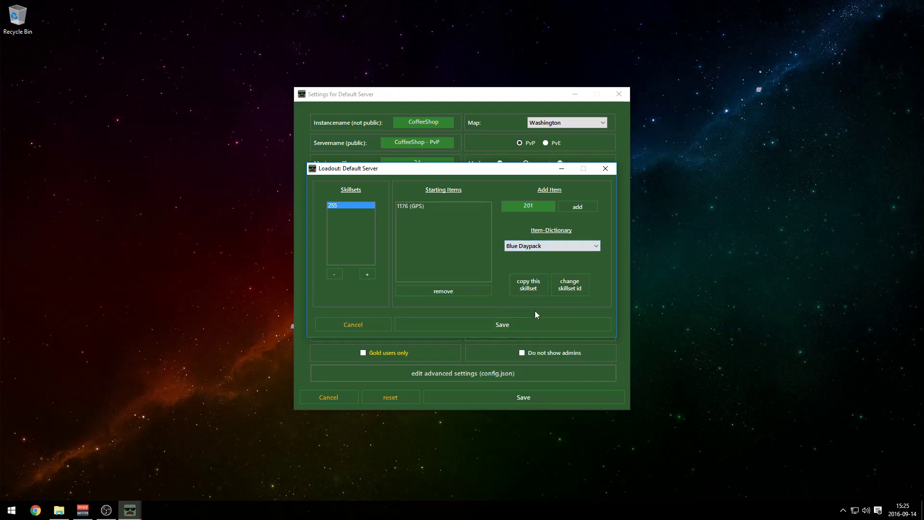
left_click(582, 210)
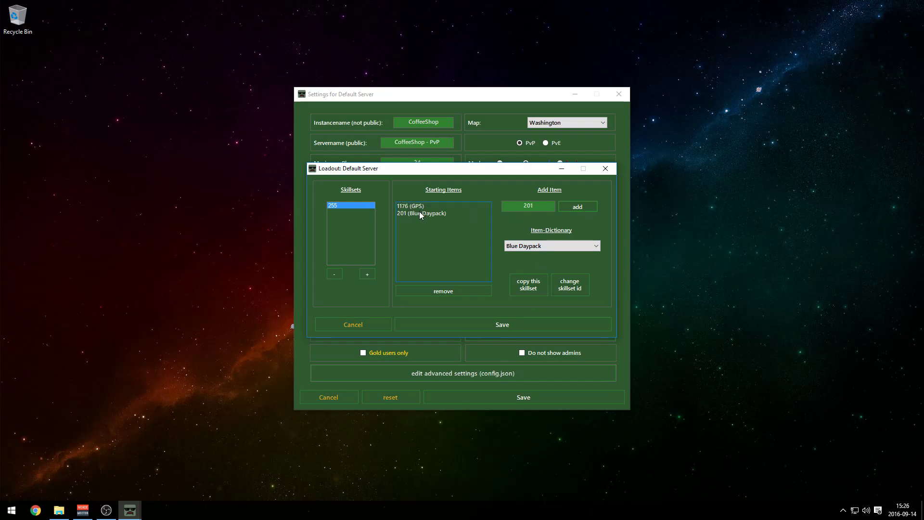
key("Tab")
left_click(576, 209)
left_click(575, 207)
double_click(529, 206)
type("15")
left_click(577, 207)
Add a Military Knife from the item dictionary to the starting items
left_click(550, 246)
left_click_drag(597, 291, 597, 378)
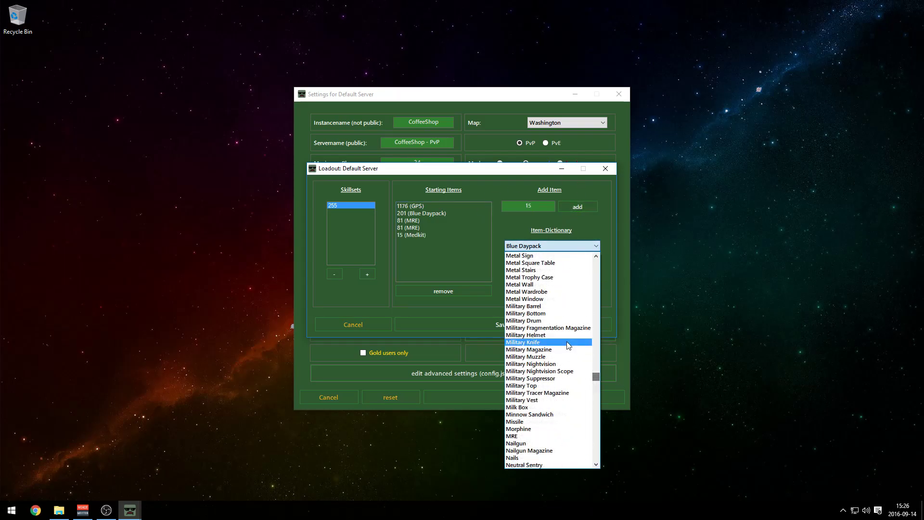
left_click(522, 342)
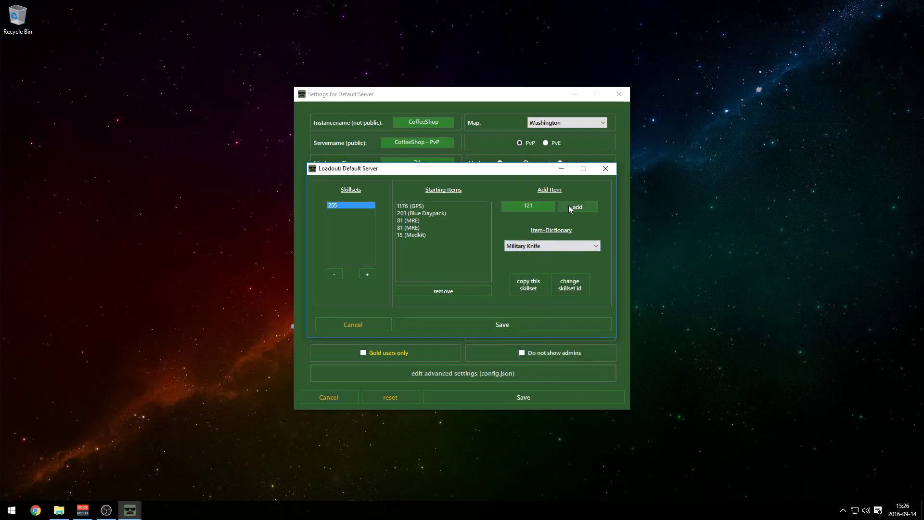
left_click(567, 208)
Save the starting loadout and select the server's owner id value
left_click(453, 324)
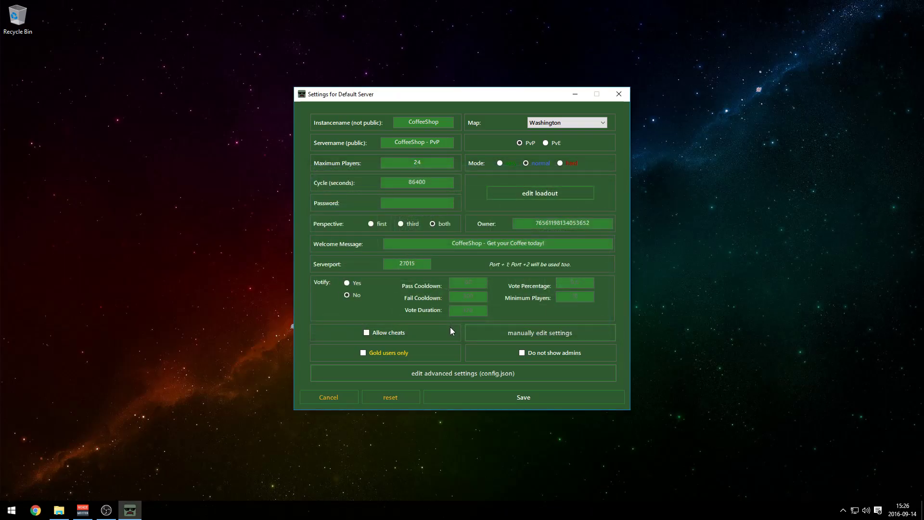
left_click_drag(528, 226, 627, 227)
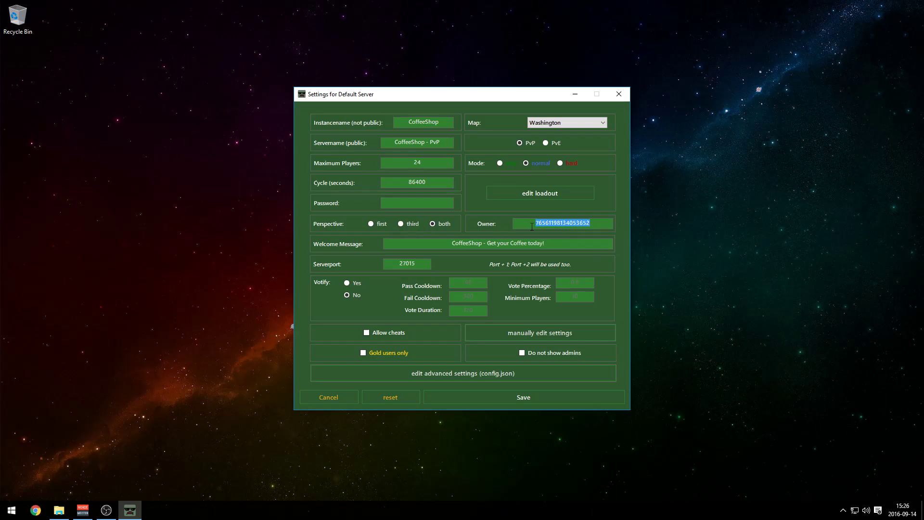
left_click(841, 509)
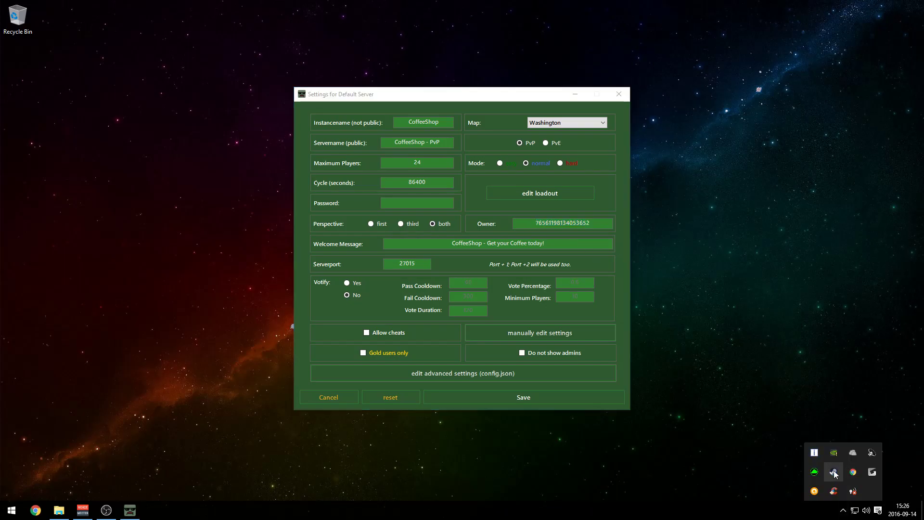
Copy your Steam profile page URL, then bring up Chrome's steam64id search results maximised
left_click(834, 474)
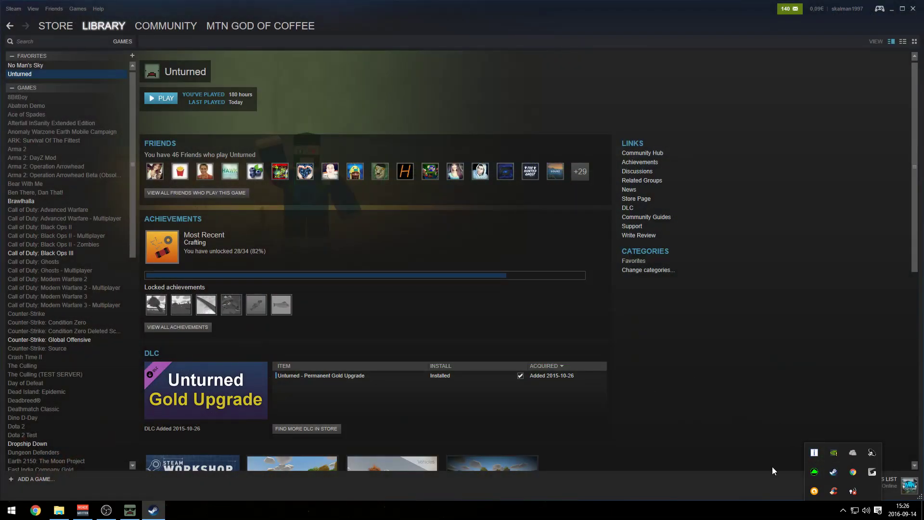
left_click(244, 48)
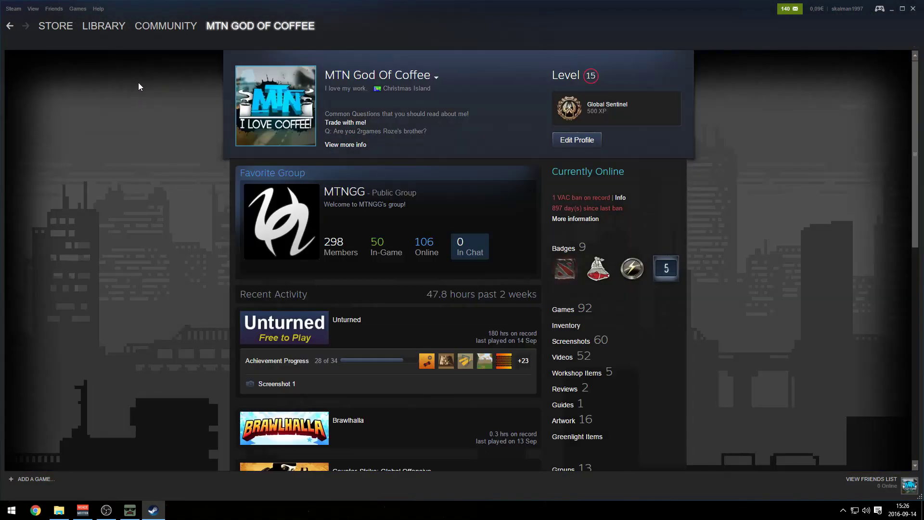
mouse_move(230, 28)
right_click(154, 220)
left_click(185, 270)
left_click(35, 511)
left_click_drag(290, 148, 385, 0)
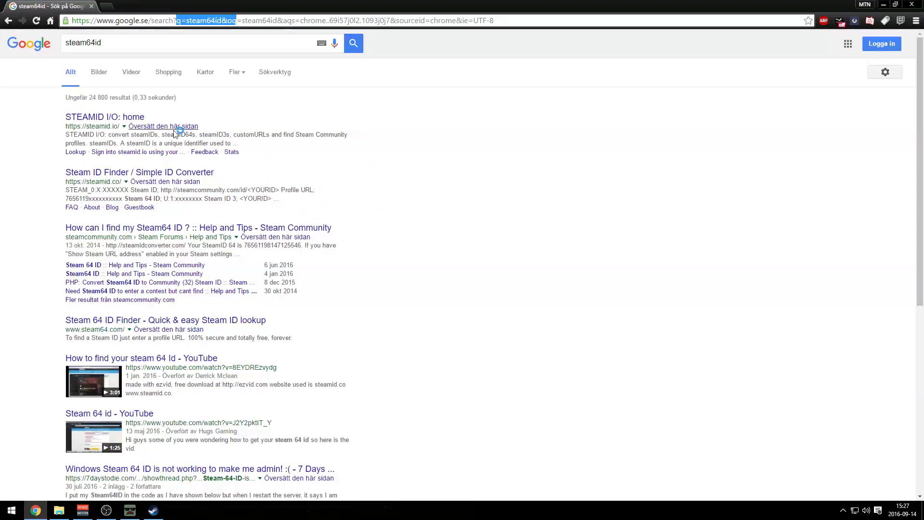
Look up the pasted profile address on steamid.io and copy its steamID64 number
left_click(104, 124)
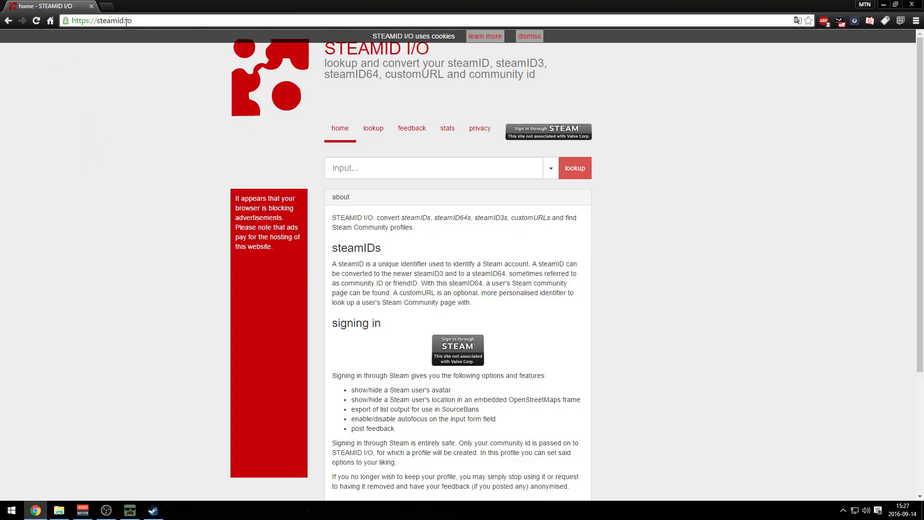
left_click(358, 167)
key("ctrl+v")
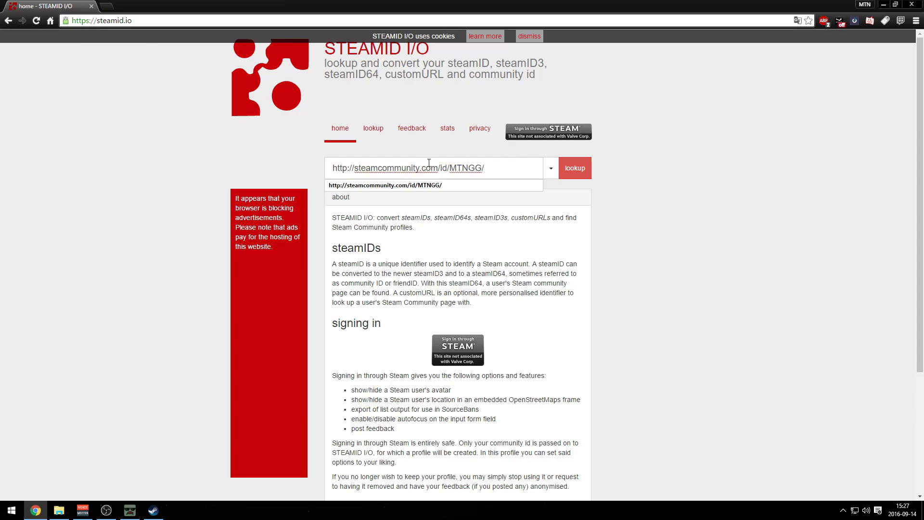
left_click(573, 168)
left_click_drag(405, 237, 375, 237)
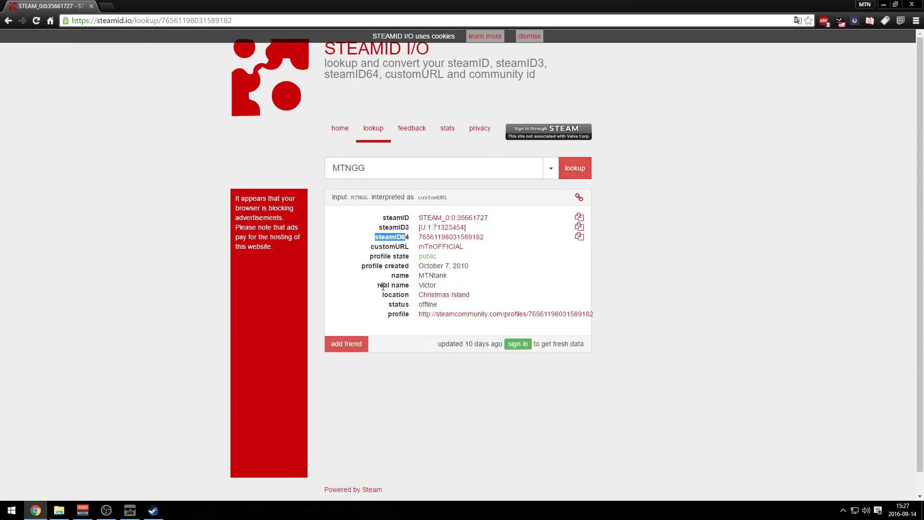
double_click(381, 235)
left_click(580, 236)
left_click_drag(487, 237, 417, 237)
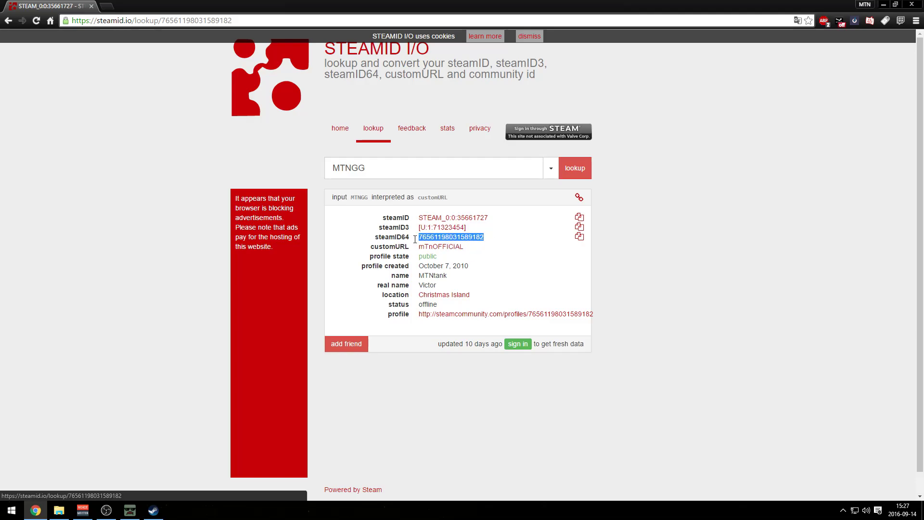
left_click(130, 511)
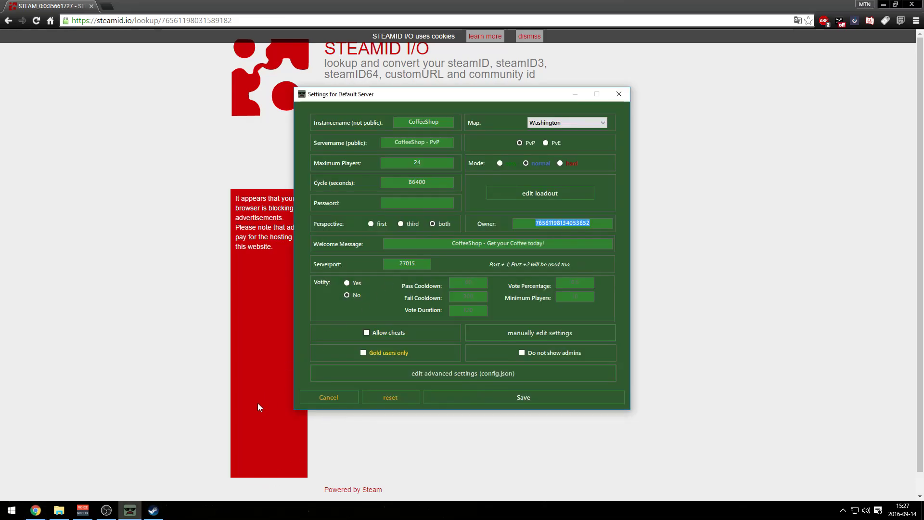
Replace the owner id with the copied steamID64 and save the server settings
left_click_drag(538, 224, 583, 225)
key("ctrl+v")
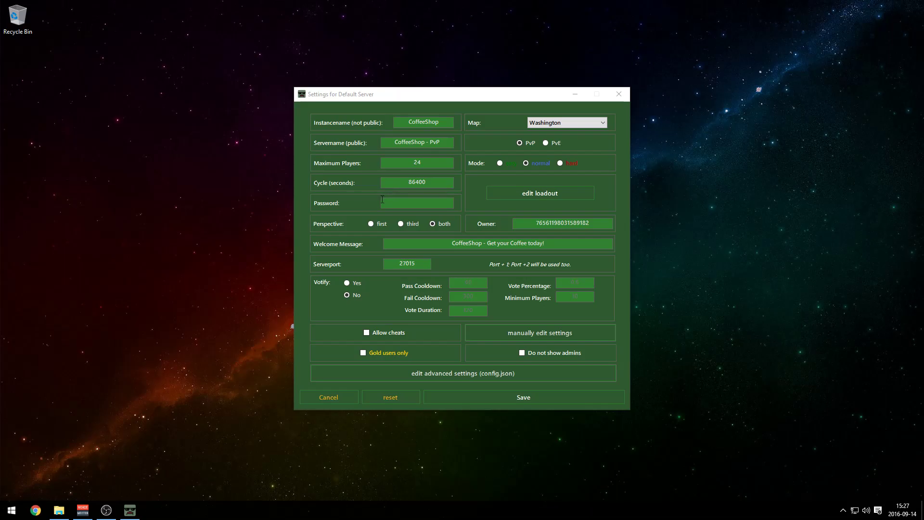
left_click(565, 311)
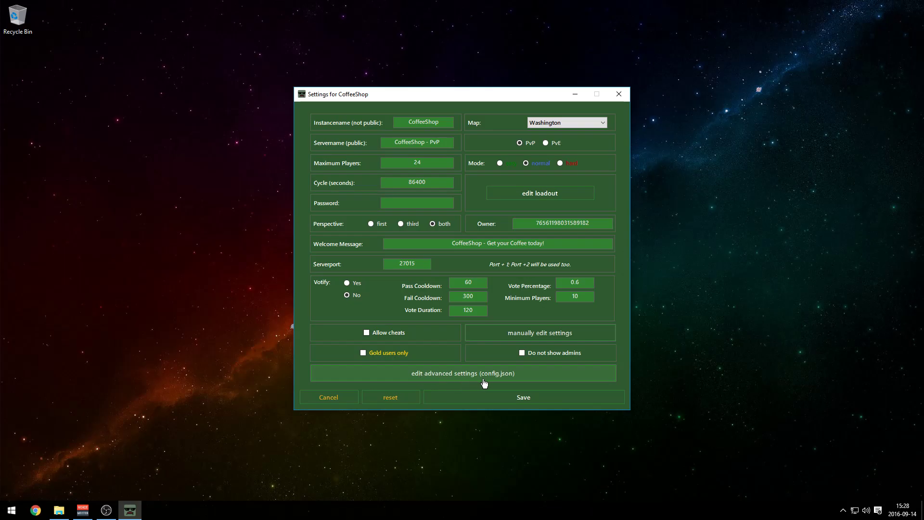
left_click(510, 398)
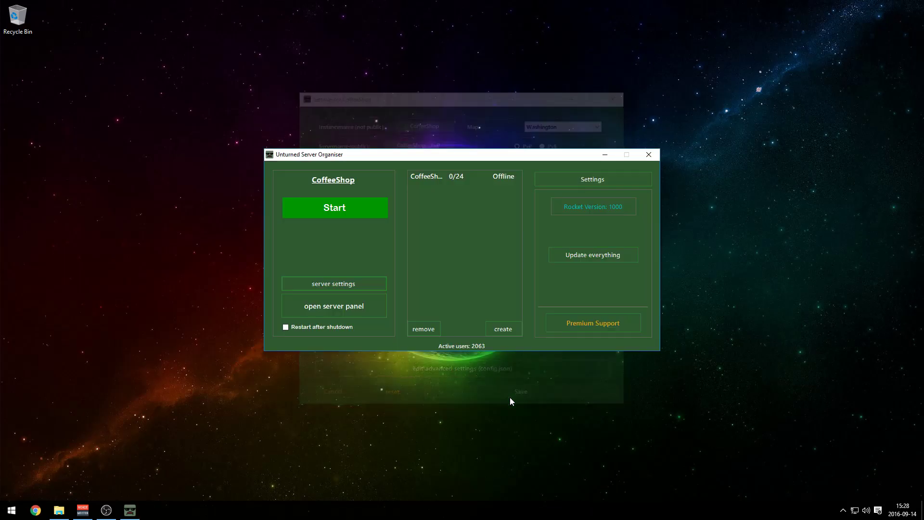
Start the CoffeeShop server and return to the organiser
left_click(356, 211)
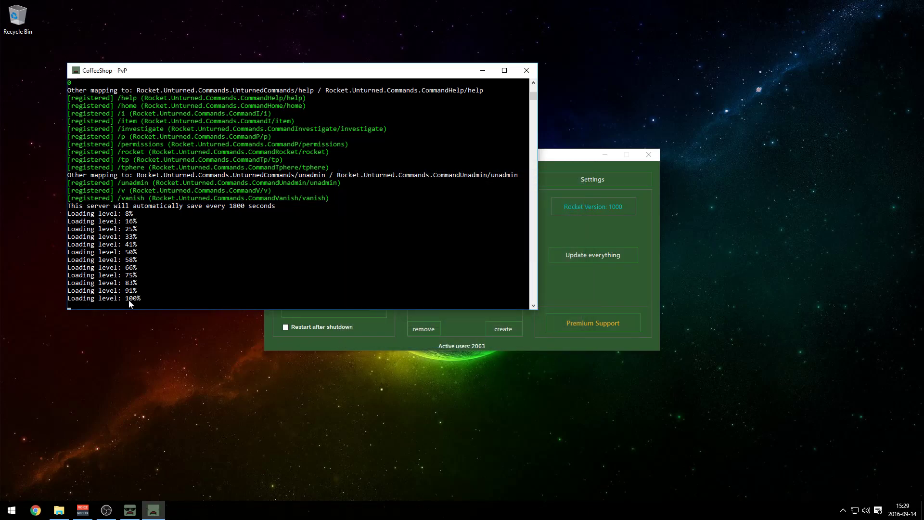
type("hutdown")
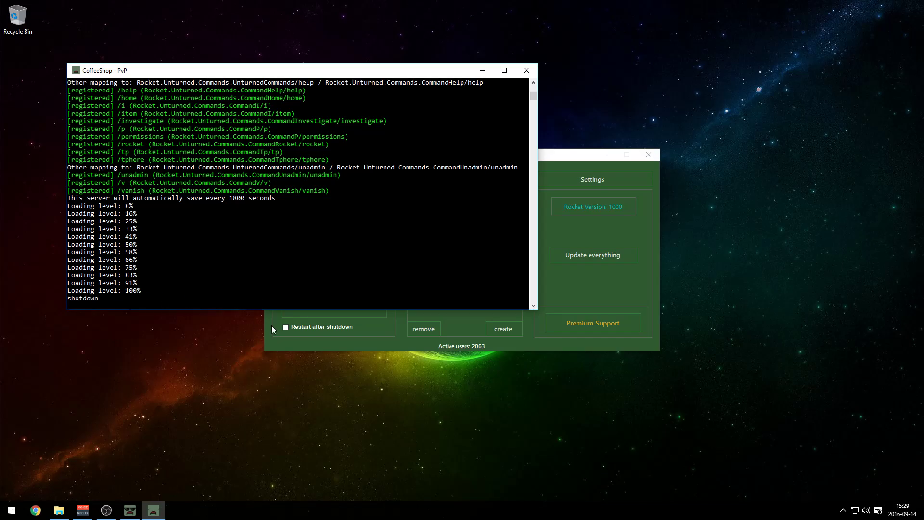
left_click(281, 348)
Review the timed shutdown options and message, then cancel the shutdown
left_click(340, 207)
left_click_drag(400, 235, 588, 239)
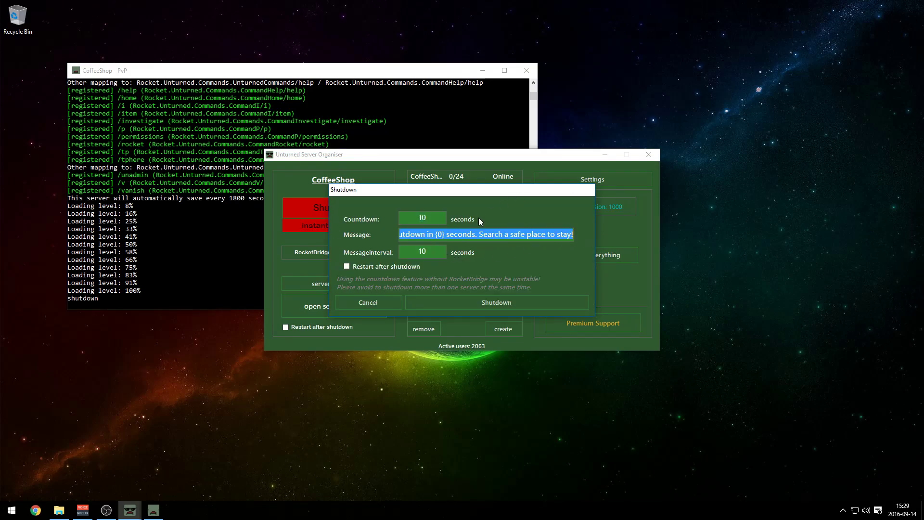
left_click(448, 236)
key("shift+Left")
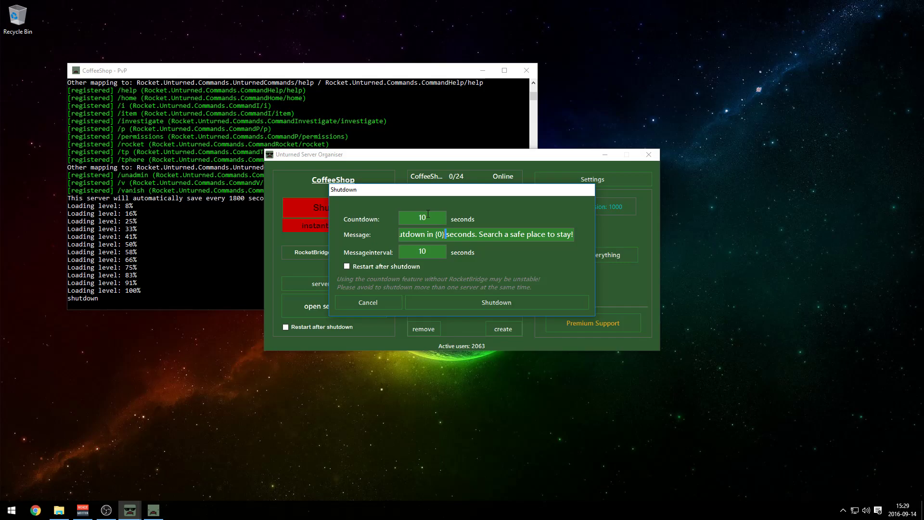
left_click_drag(572, 193, 473, 212)
left_click(289, 327)
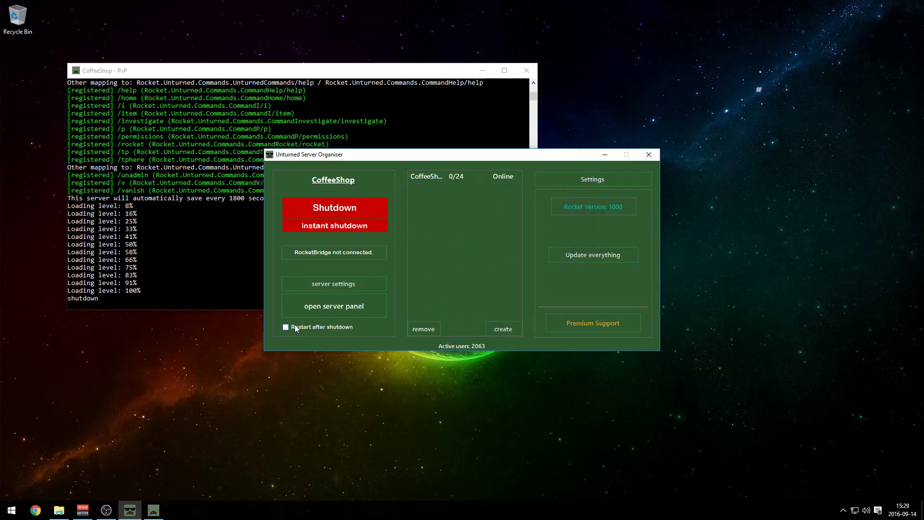
Shut the server down instantly and open its advanced config.json in Notepad
left_click(326, 228)
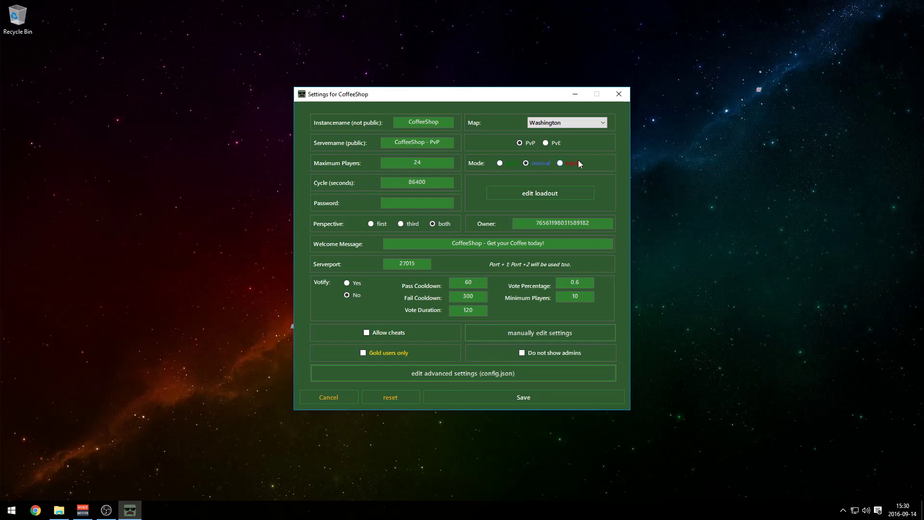
left_click(448, 375)
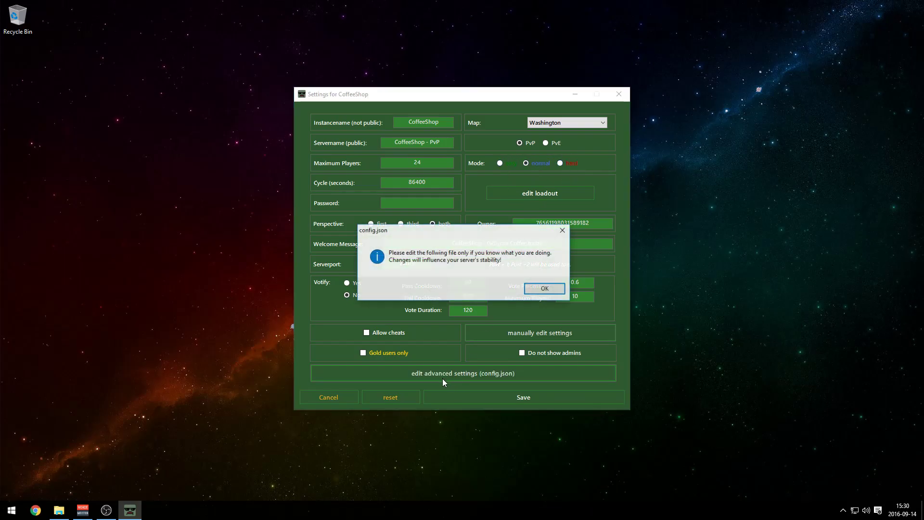
left_click(549, 283)
left_click(383, 243)
left_click(424, 169)
left_click(510, 269)
Set the server difficulty to Normal, with config.json repositioned beside the settings
double_click(270, 133)
left_click_drag(363, 72, 430, 260)
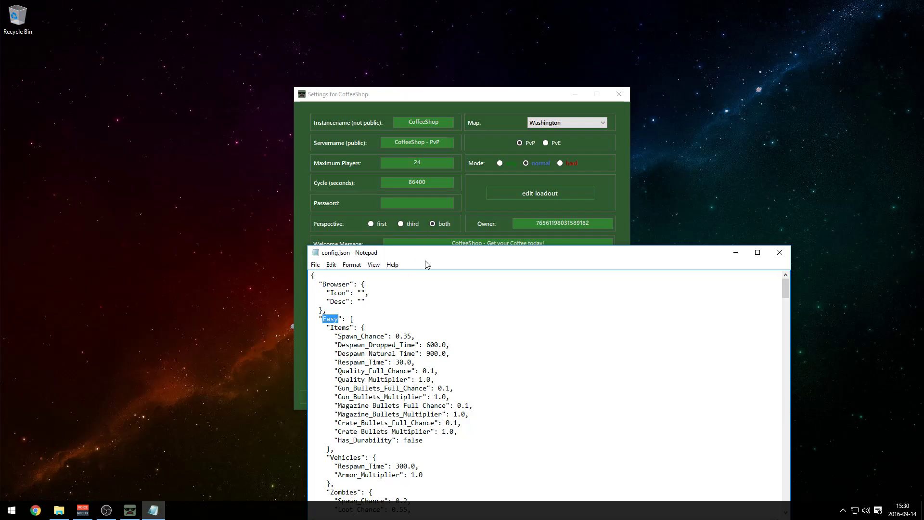
left_click_drag(426, 256, 550, 88)
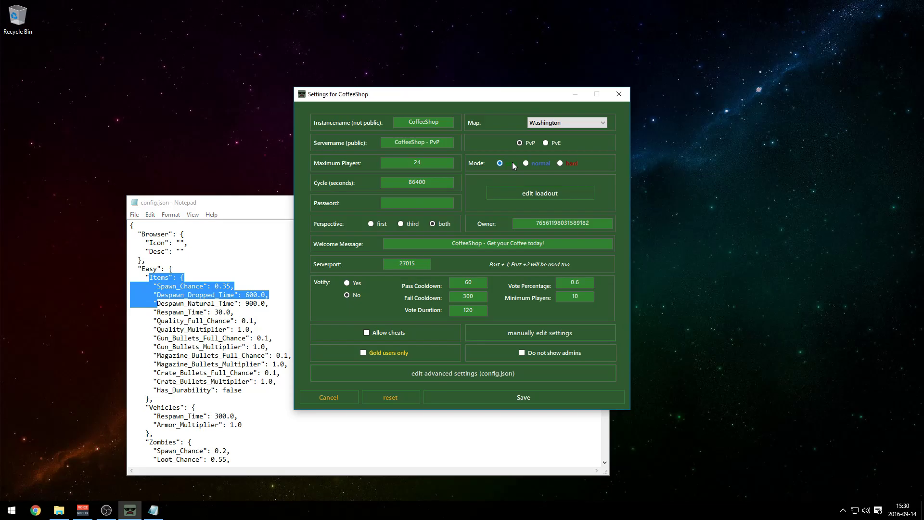
left_click(549, 163)
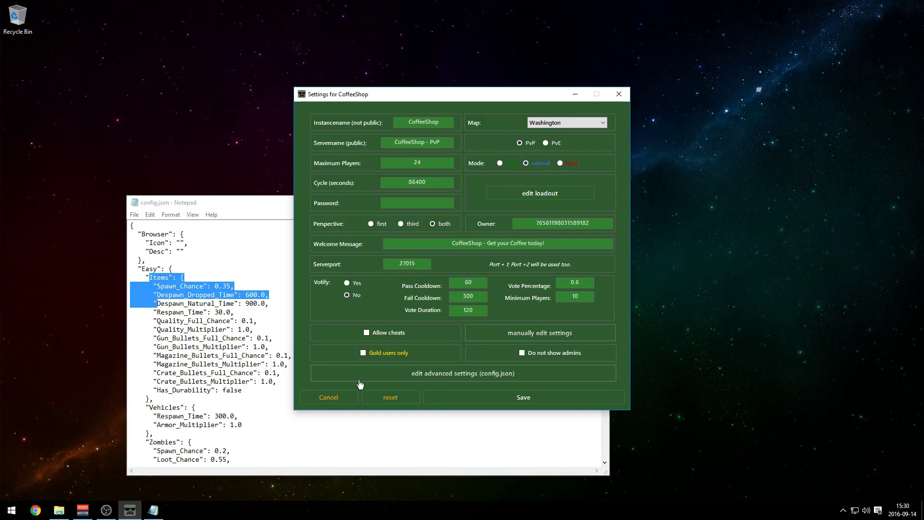
left_click(560, 164)
left_click_drag(282, 202, 323, 84)
Find the Normal section and change item Spawn_Chance from 0.35 to 0.7
double_click(323, 84)
left_click(261, 183)
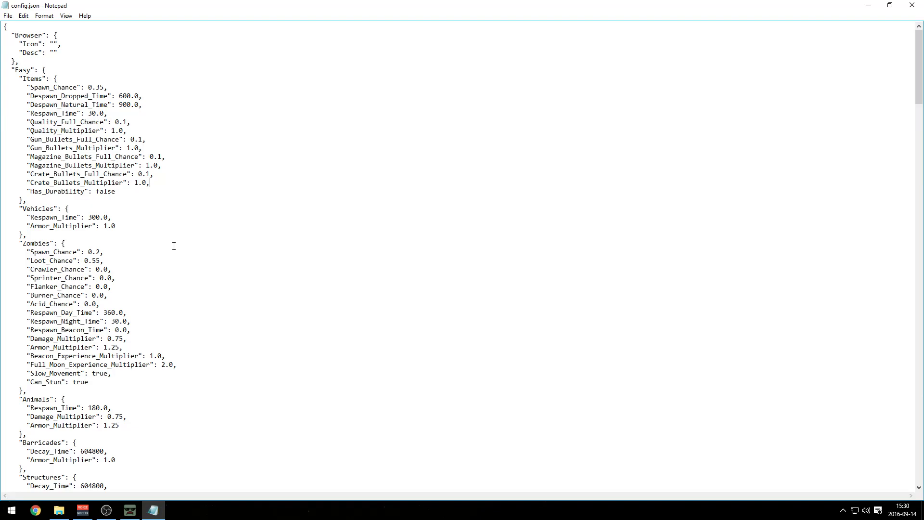
key("ctrl+f")
type("normal")
key("Return")
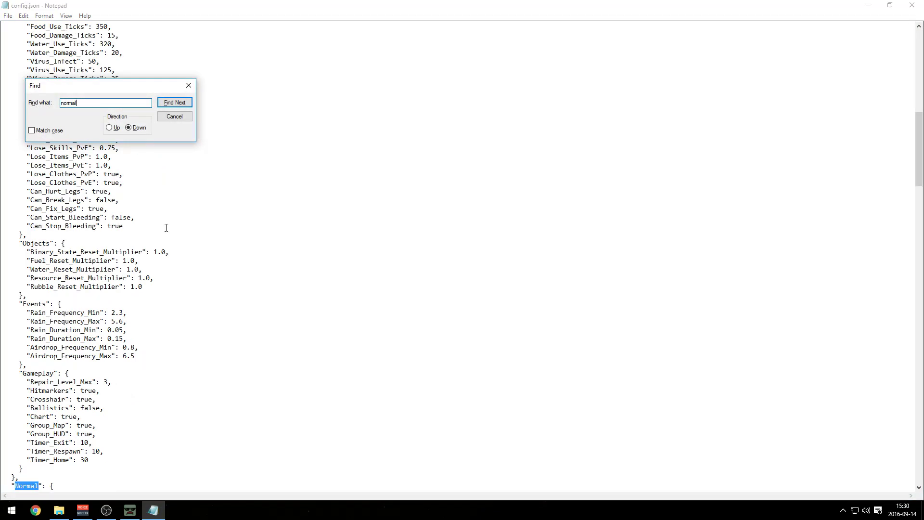
left_click(195, 85)
scroll(55, 456, "down", 3)
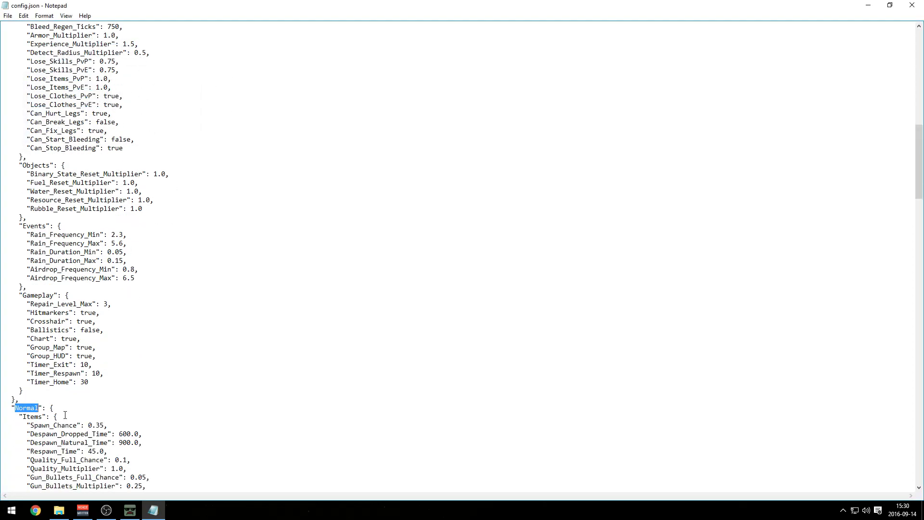
scroll(65, 415, "down", 4)
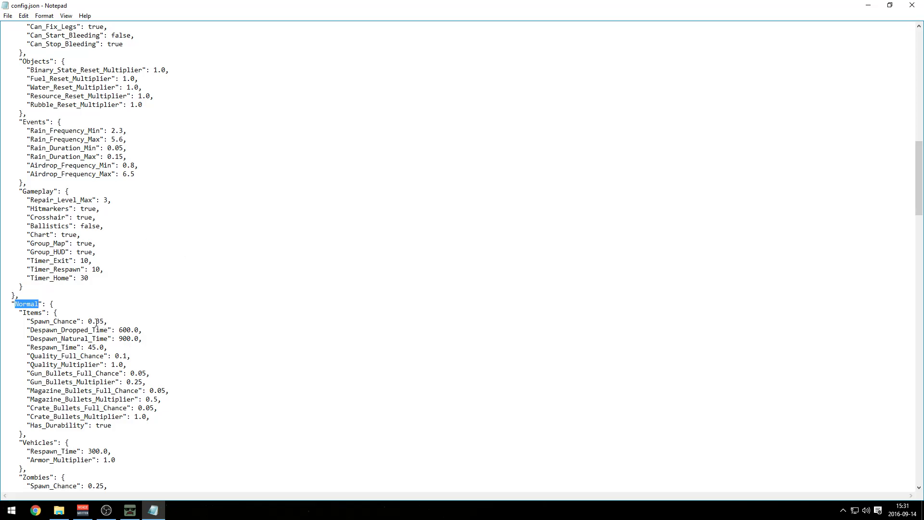
left_click_drag(98, 321, 107, 319)
left_click(107, 319)
key("BackSpace")
key("BackSpace")
type("7")
Change the Normal vehicle Respawn_Time from 300 to 150.0
scroll(118, 366, "down", 2)
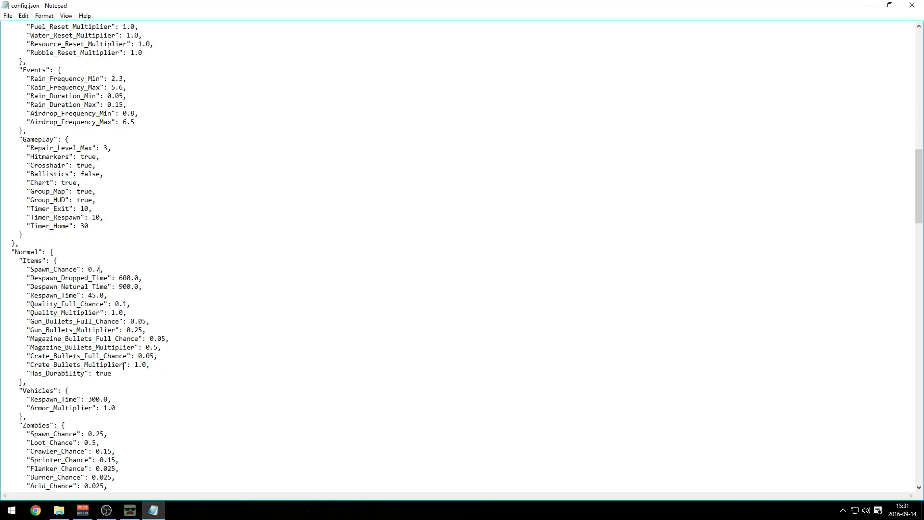
scroll(109, 279, "down", 3)
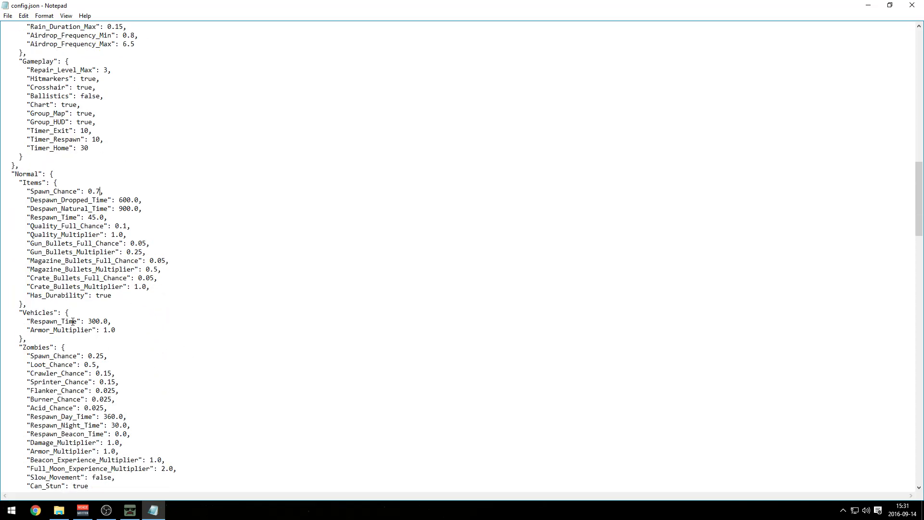
left_click_drag(89, 321, 95, 321)
type("15")
key("shift+Home")
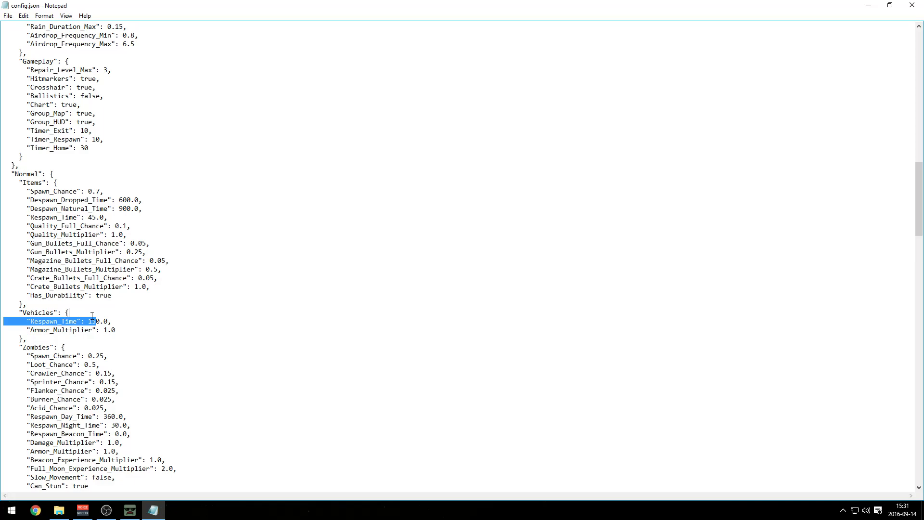
left_click(93, 322)
scroll(58, 279, "down", 3)
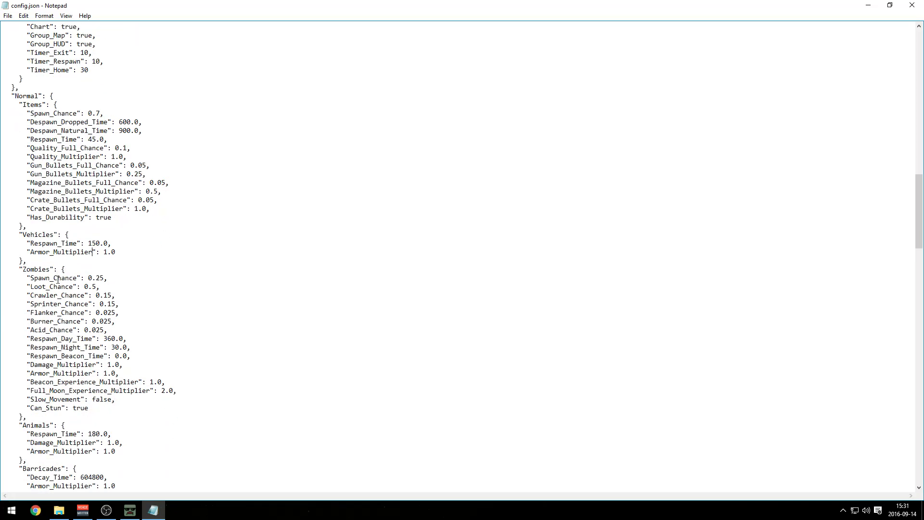
Set Normal zombie Spawn_Chance to 0.3 and Loot_Chance to 0.5
left_click_drag(95, 278, 103, 279)
type("3")
key("Delete")
left_click_drag(96, 286, 85, 287)
type("1")
key("BackSpace")
type("0.5")
Save and close config.json, save the server settings, and start CoffeeShop again
scroll(11, 300, "down", 12)
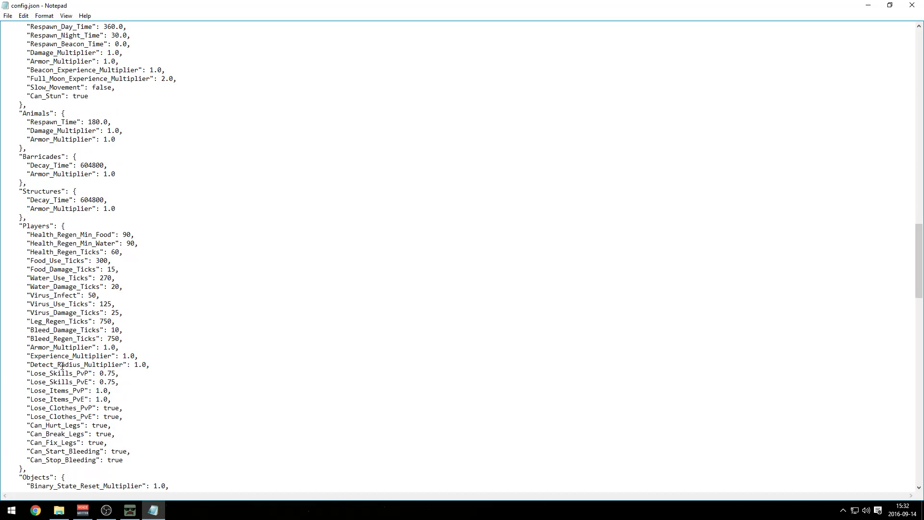
scroll(16, 221, "down", 6)
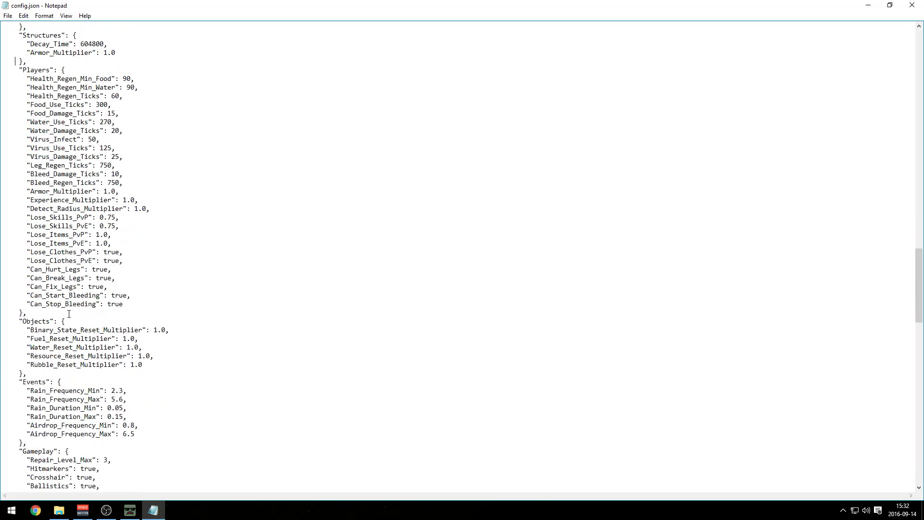
left_click(8, 15)
left_click(20, 45)
left_click(913, 5)
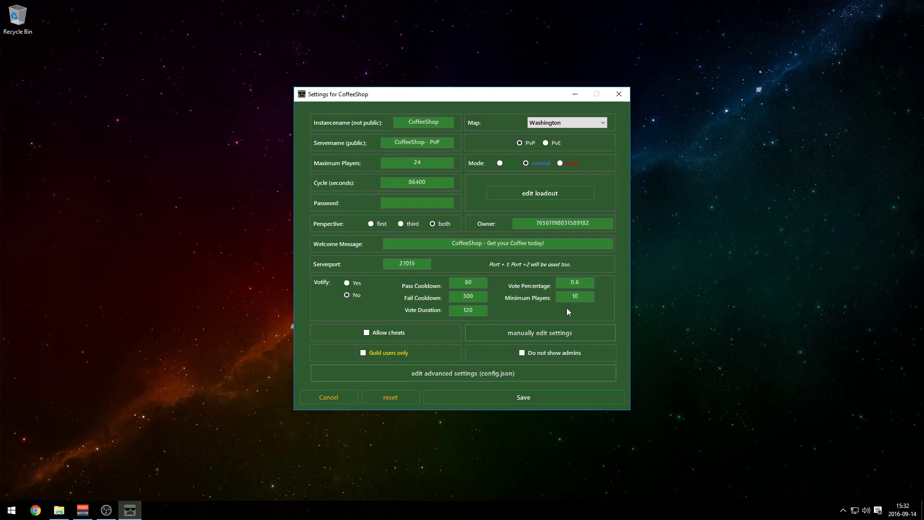
left_click(524, 398)
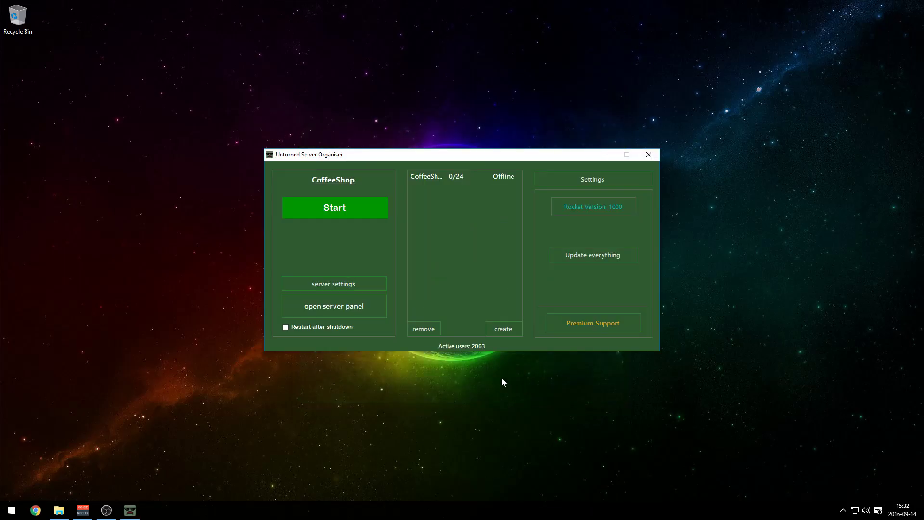
left_click(356, 209)
Start CoffeeShop and bring up its console until the level loads to 100%
left_click(843, 510)
left_click(513, 238)
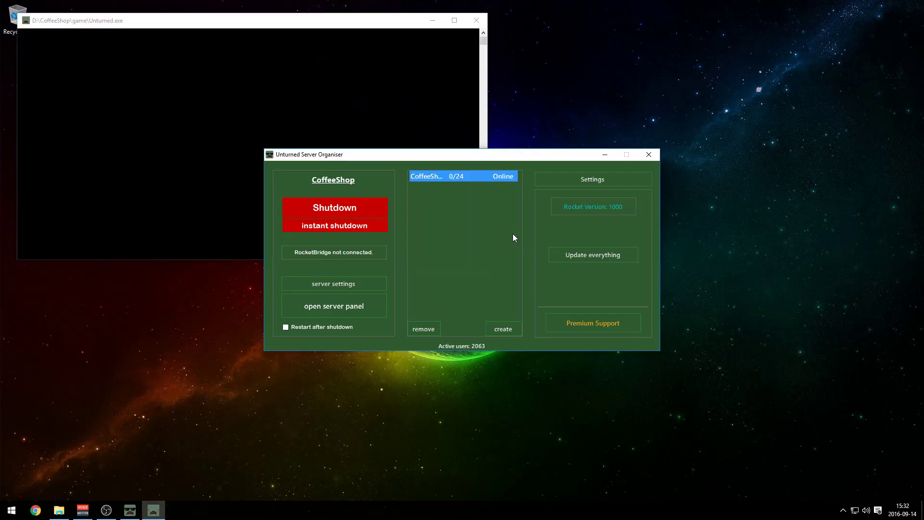
left_click(843, 511)
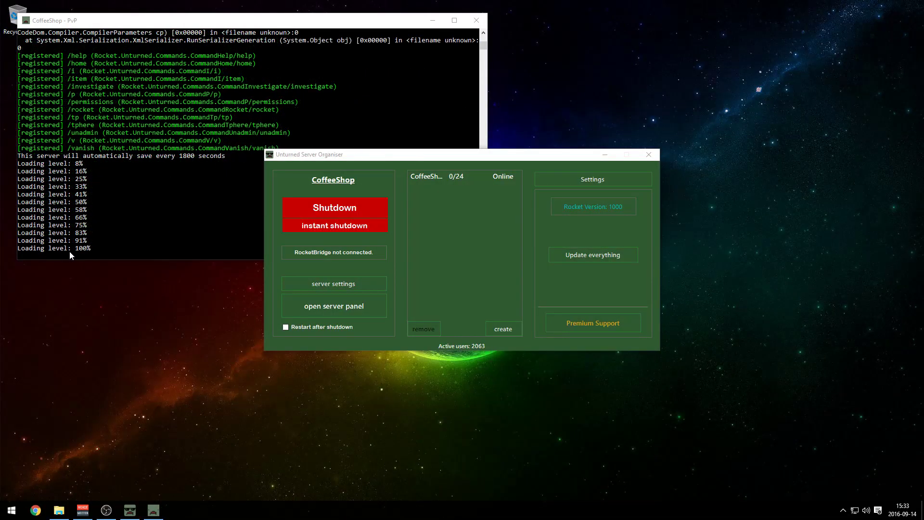
Launch Unturned from the Steam library, reached through the tray icon
left_click(843, 510)
right_click(842, 475)
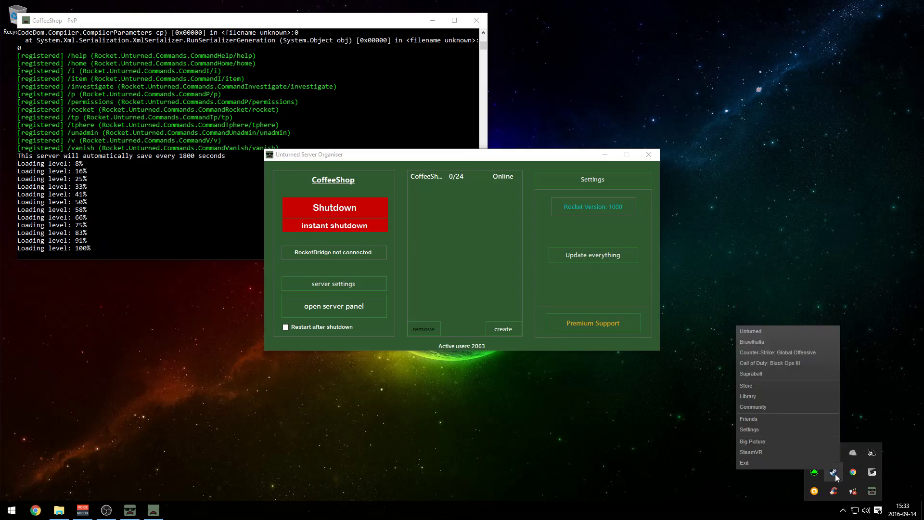
left_click(824, 464)
left_click(160, 98)
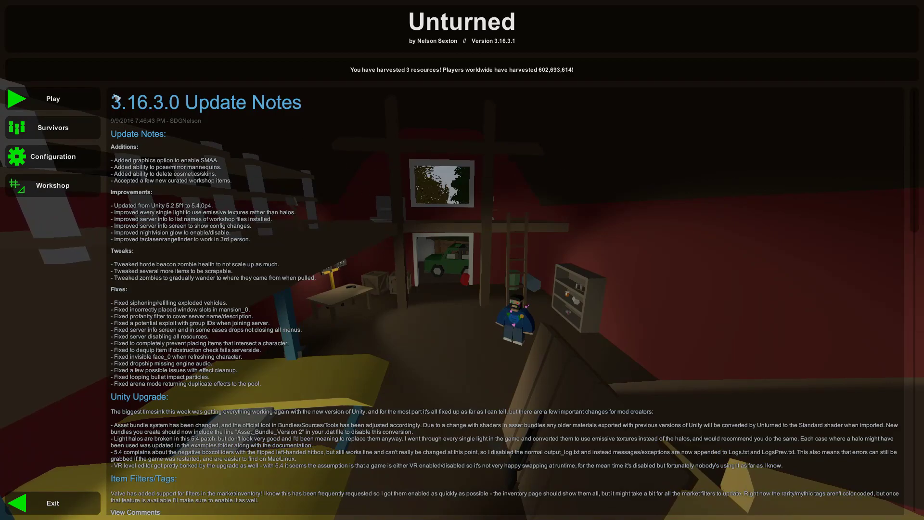
Direct-connect to localhost on port 27015 and join CoffeeShop - PvP
left_click(53, 99)
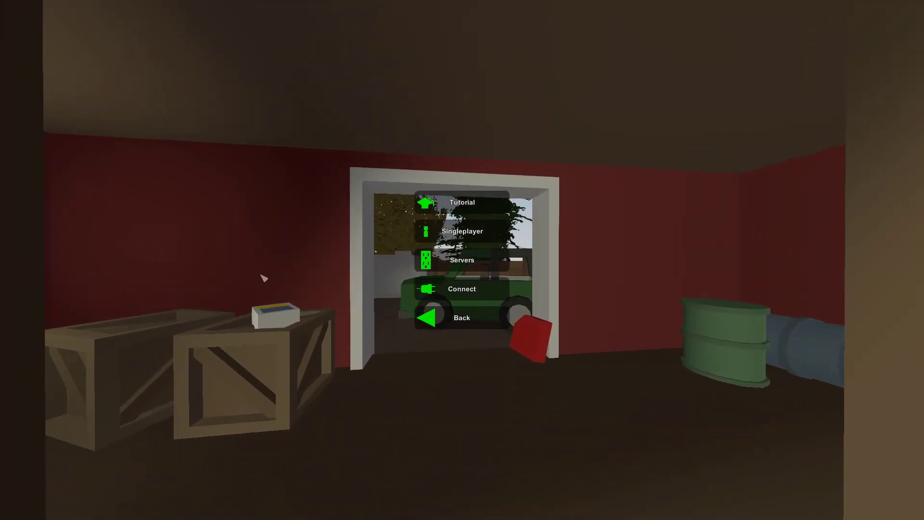
left_click(462, 289)
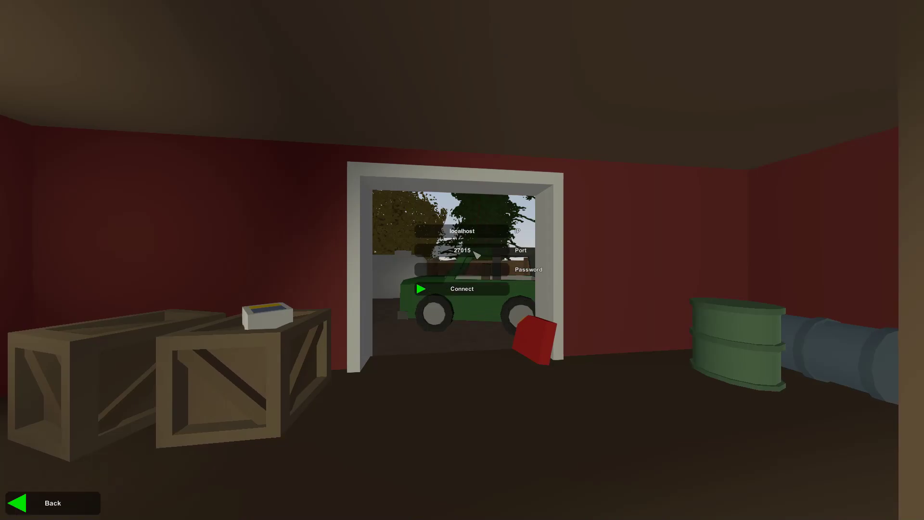
left_click_drag(480, 253, 448, 252)
left_click(466, 289)
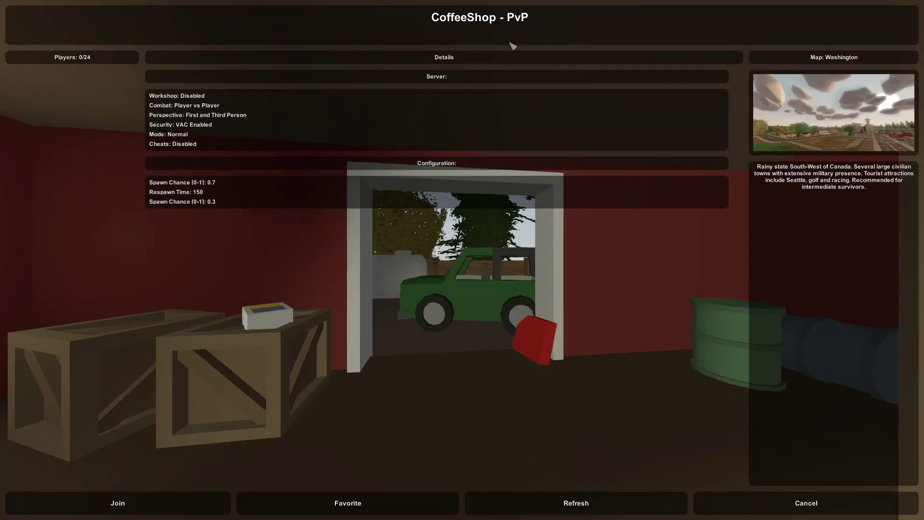
left_click(134, 503)
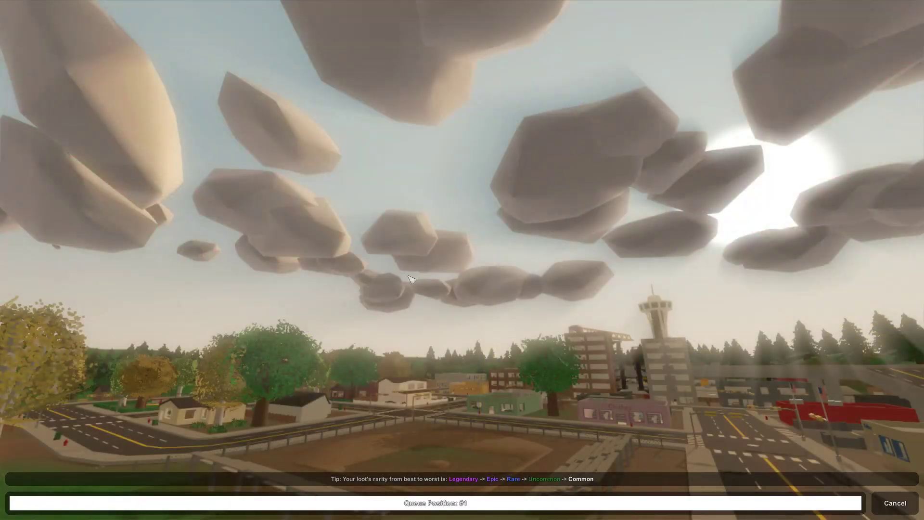
Check the inventory, switch to third-person view and look at the Washington map
key("g")
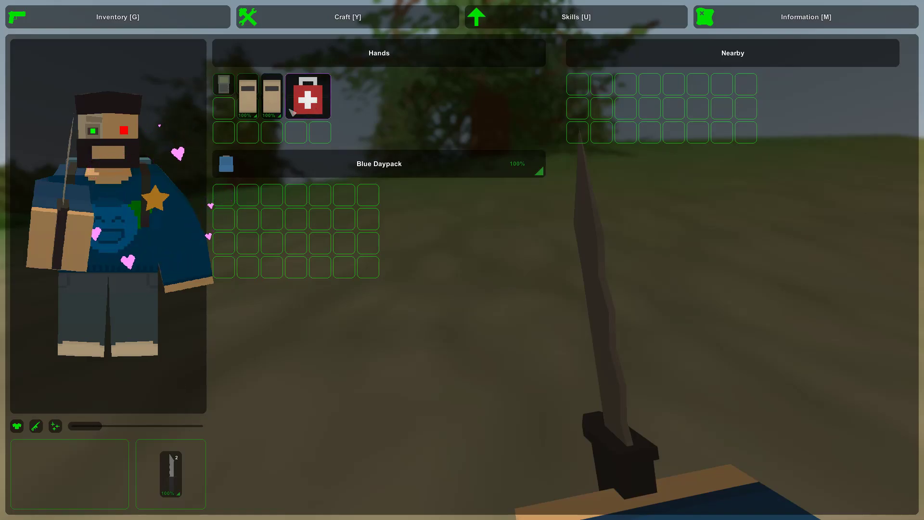
key("g")
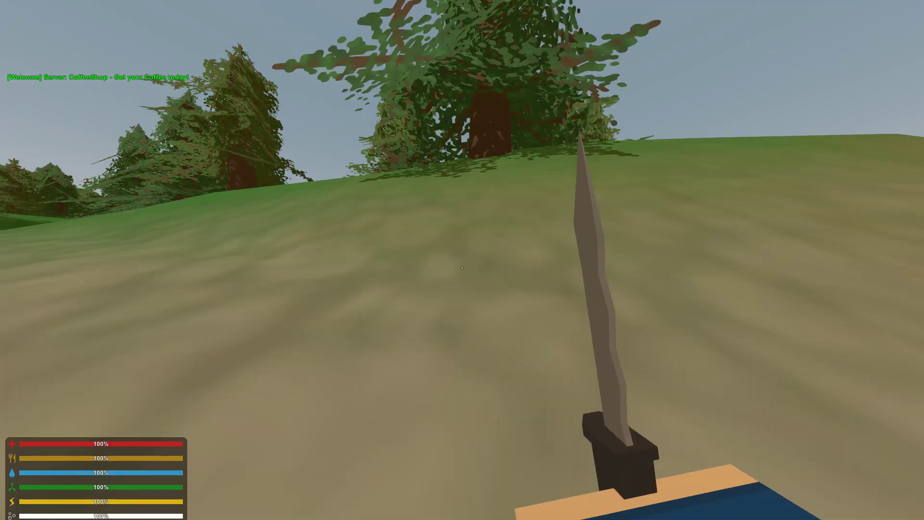
key("h")
key("m")
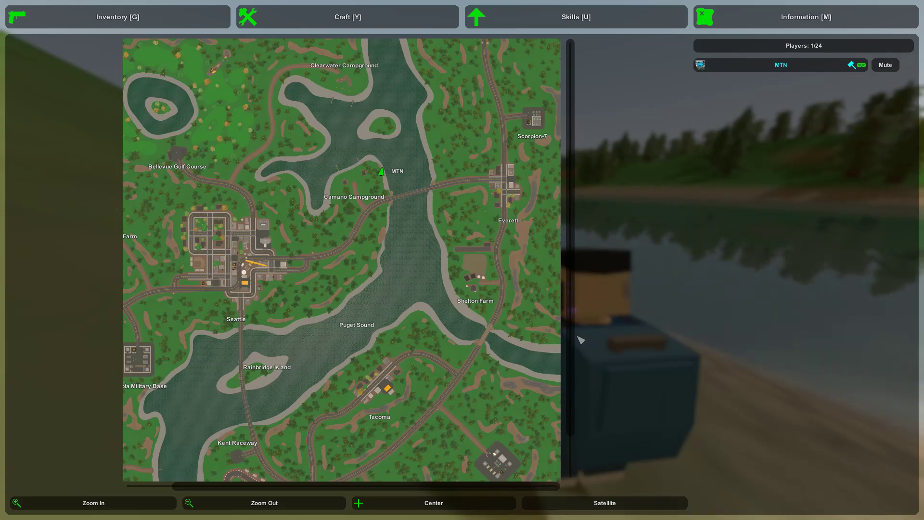
key("m")
Send the 'mm/teleport mi' chat command, then sprint forward in first-person view
type("m")
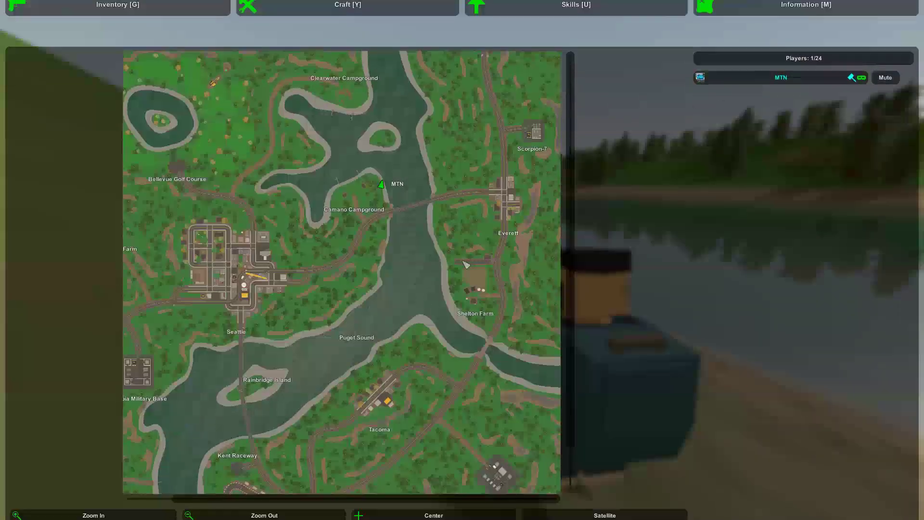
type("m/teleport mili")
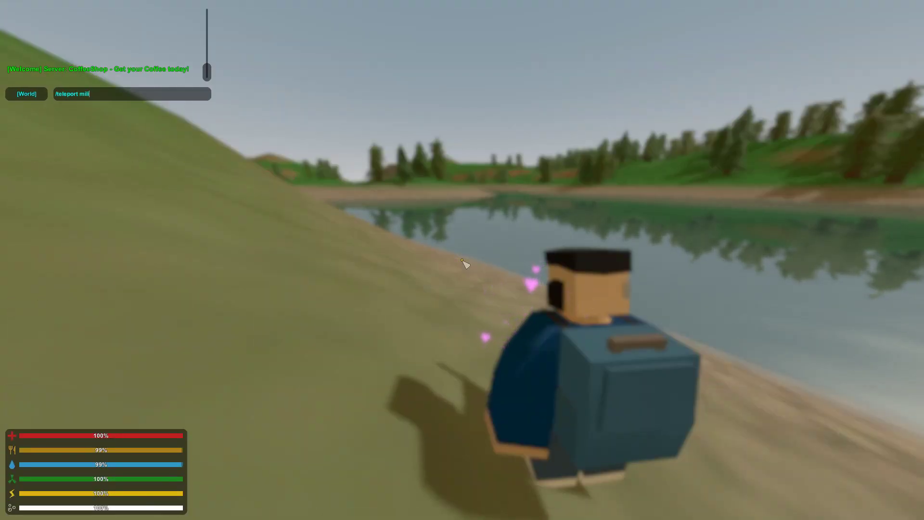
key("Return")
key("shift+w")
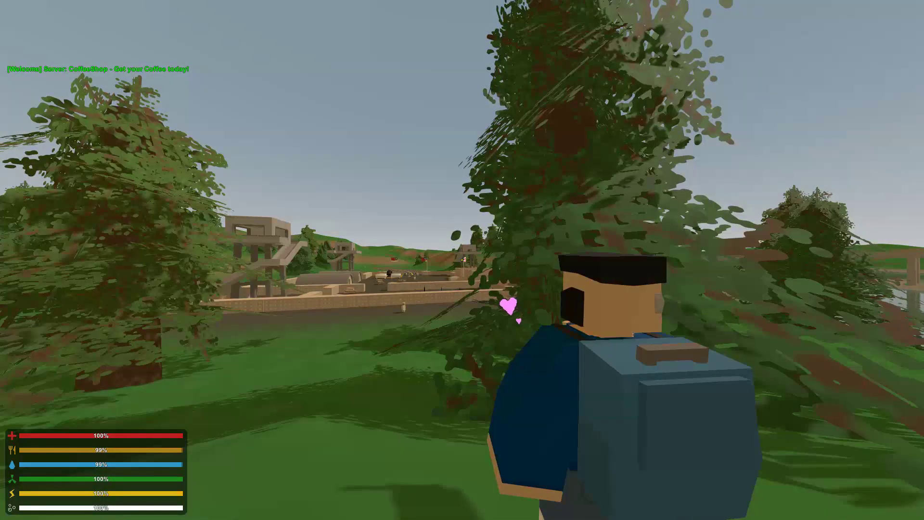
key("h")
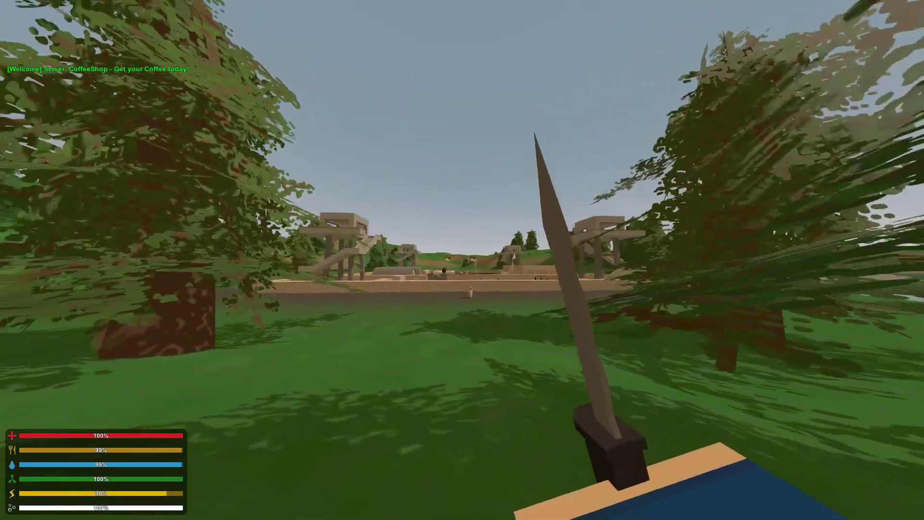
Equip the knife and stab the approaching zombie until it dies
key("2")
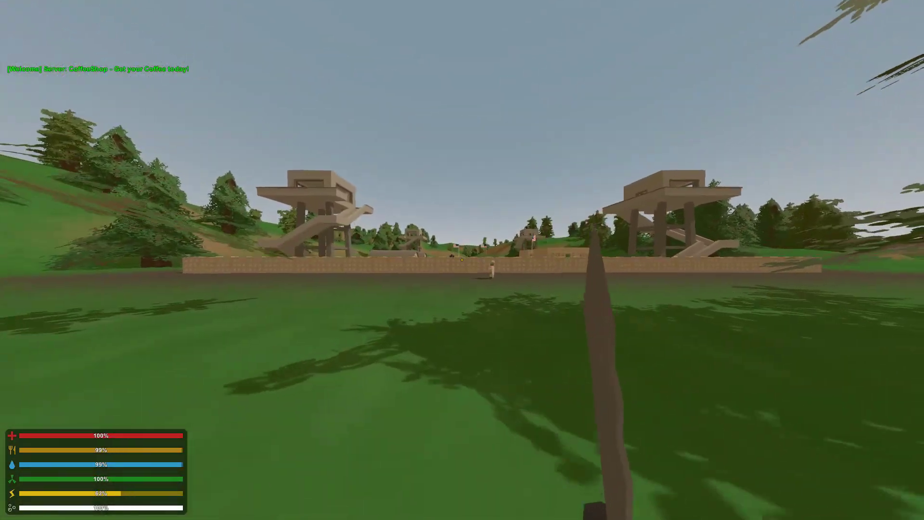
left_click(462, 260)
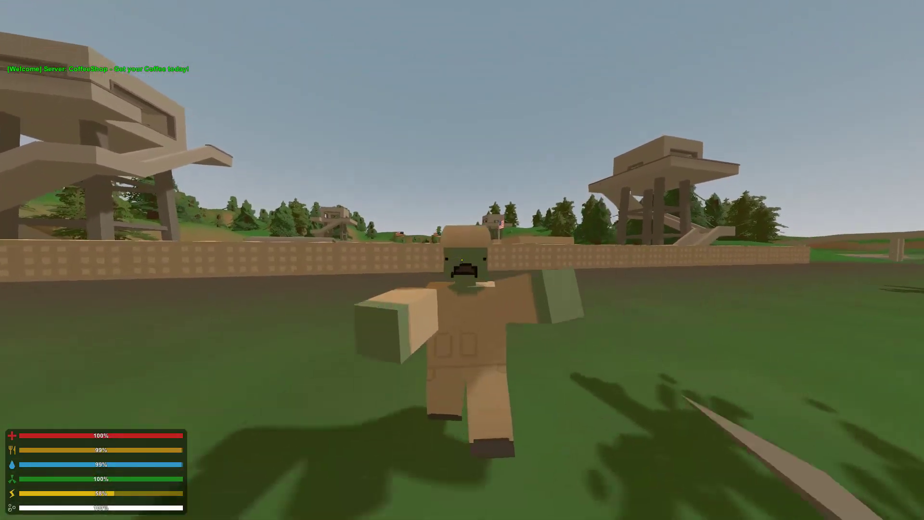
left_click(462, 260)
left_click(462, 260)
left_click(462, 260)
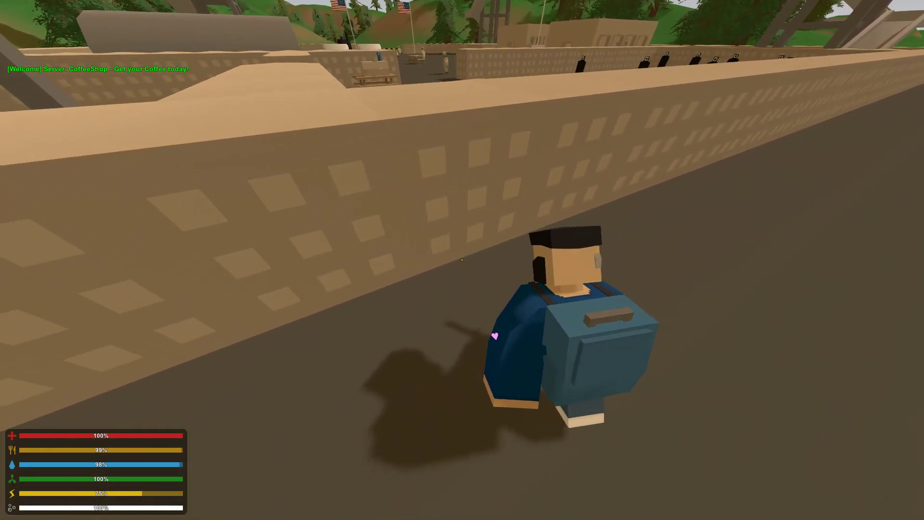
Sprint along the road into the tree field and send the /home chat command
key("shift+w")
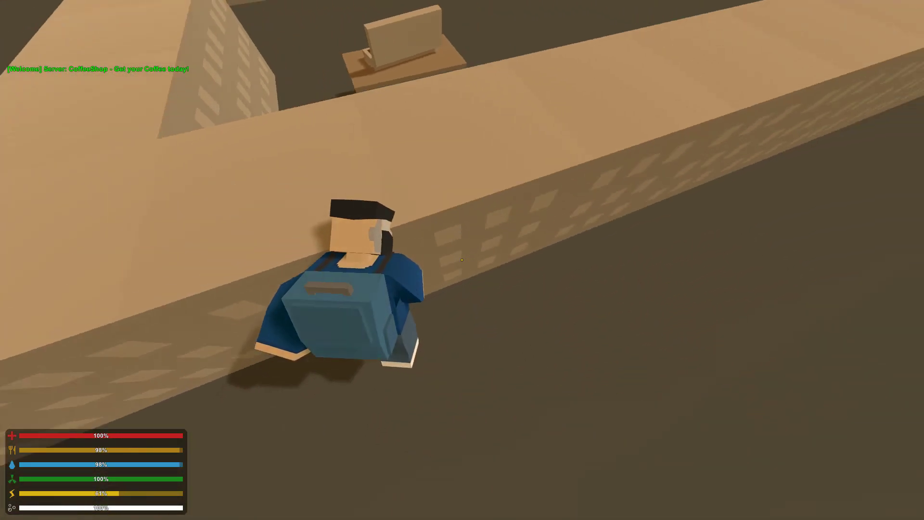
key("shift+w")
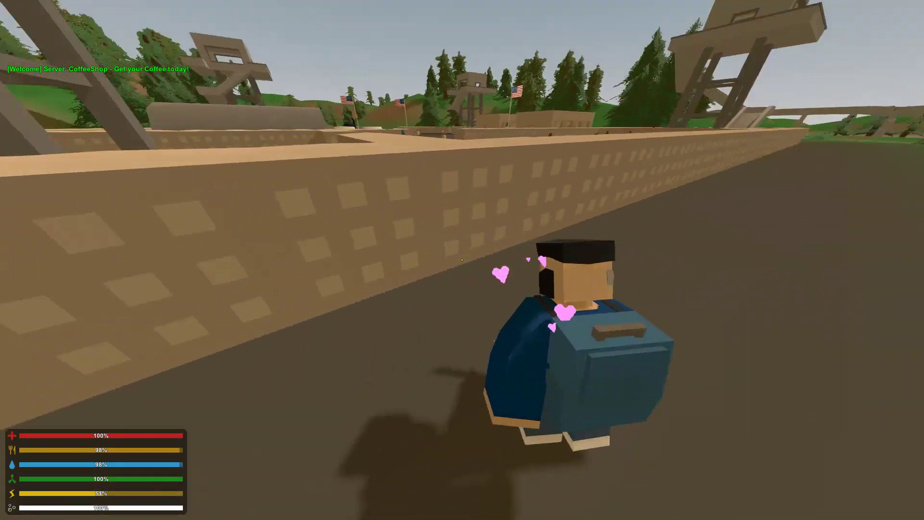
key("shift+w")
key("j")
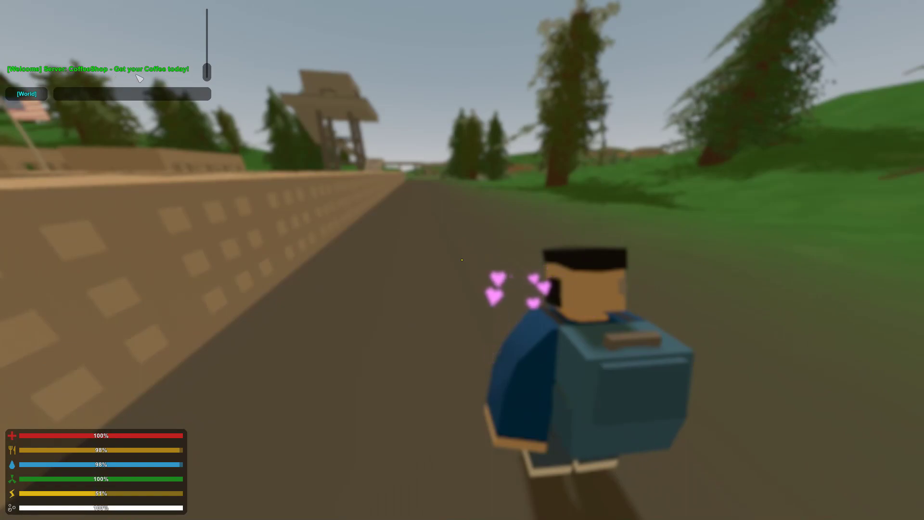
key("Escape")
key("w")
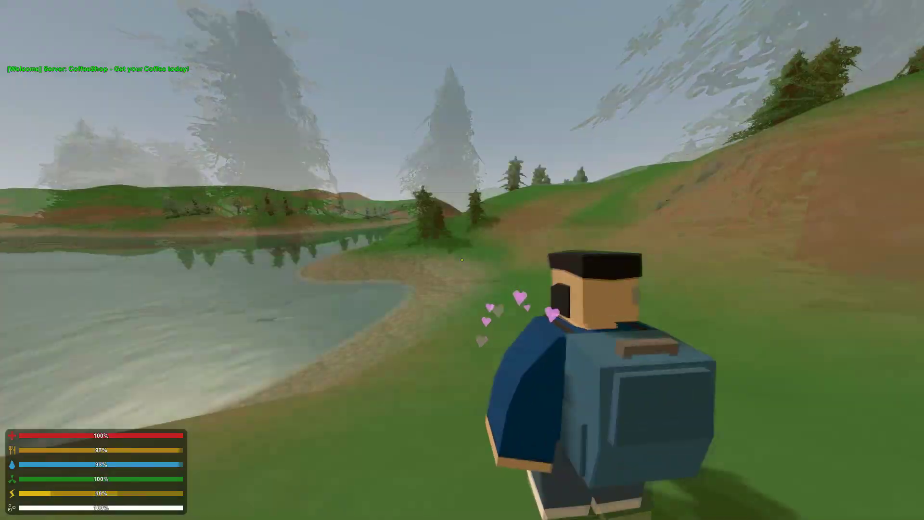
key("j")
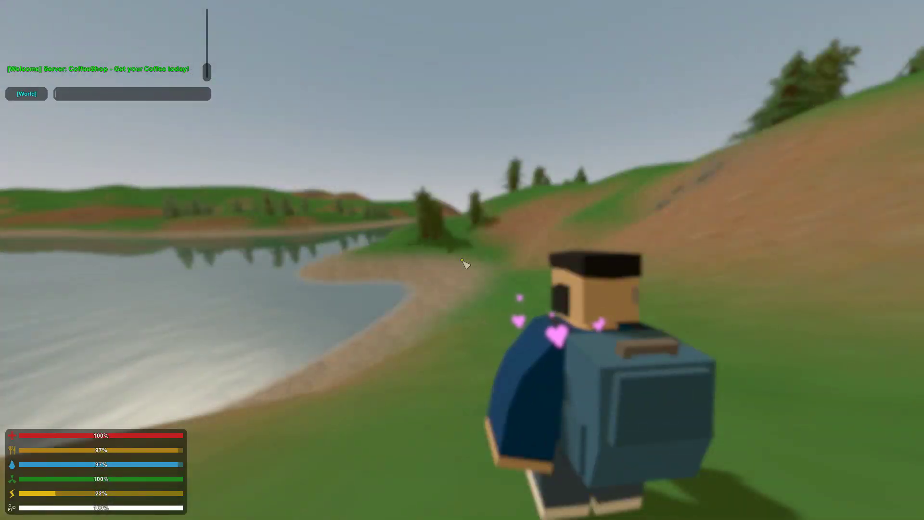
type("/home")
key("Return")
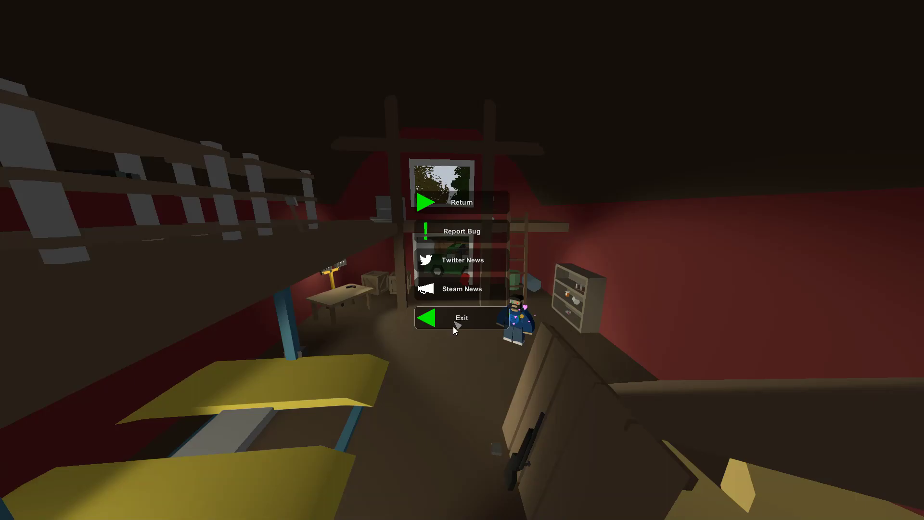
Quit Unturned, close the CoffeeShop settings unchanged and open its server panel
left_click(454, 327)
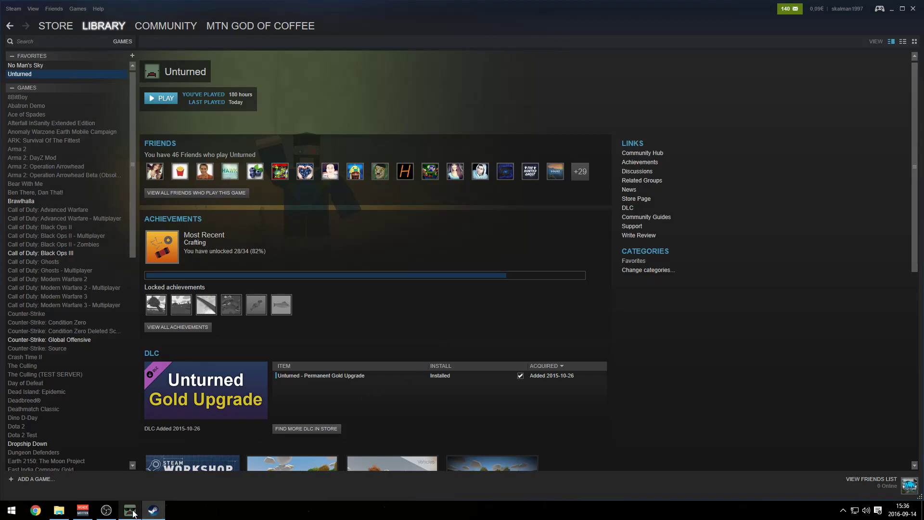
mouse_move(133, 512)
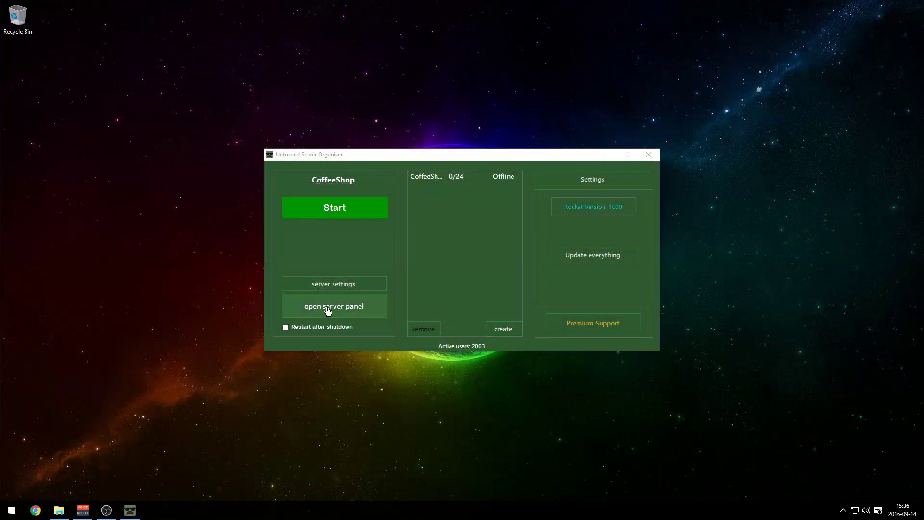
left_click(320, 308)
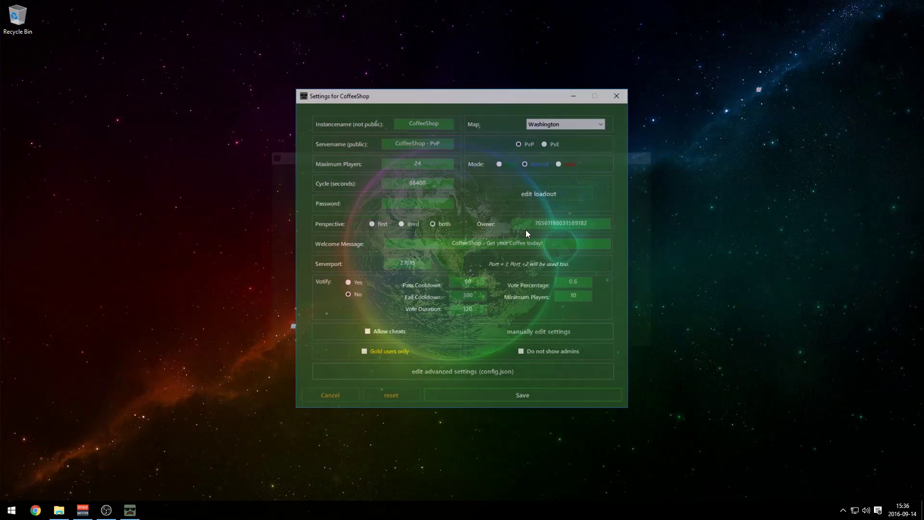
left_click(619, 94)
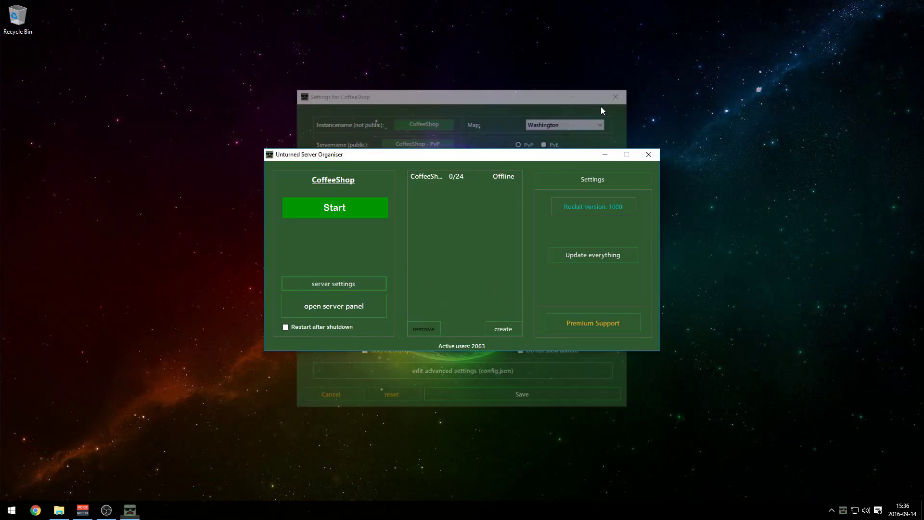
left_click(315, 314)
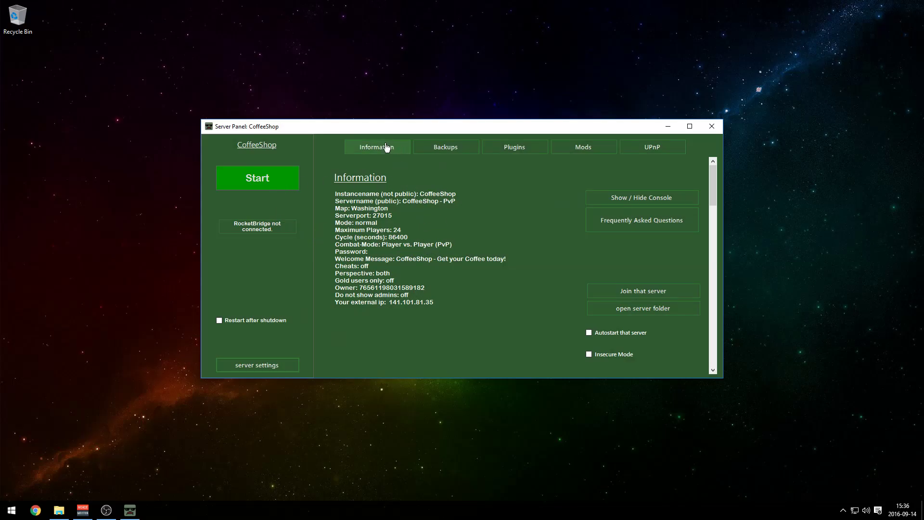
Browse the Backups, Plugins, Mods and UPnP tabs, then open the Workshop mod browser
left_click(446, 147)
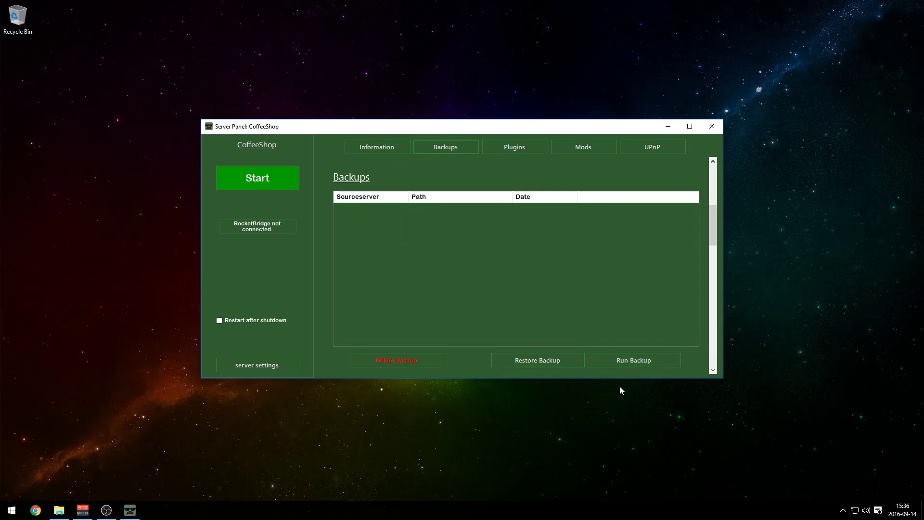
left_click(514, 149)
left_click(582, 148)
left_click(636, 154)
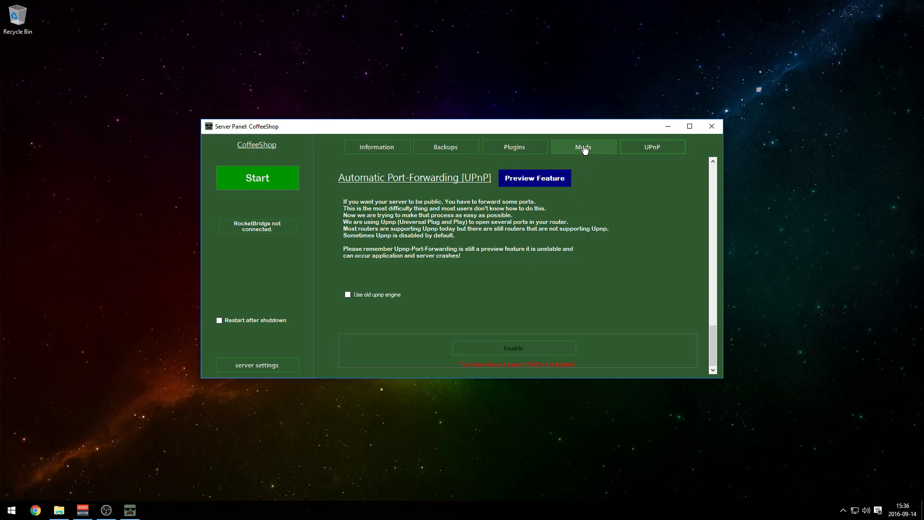
left_click(585, 148)
left_click(653, 147)
left_click(584, 146)
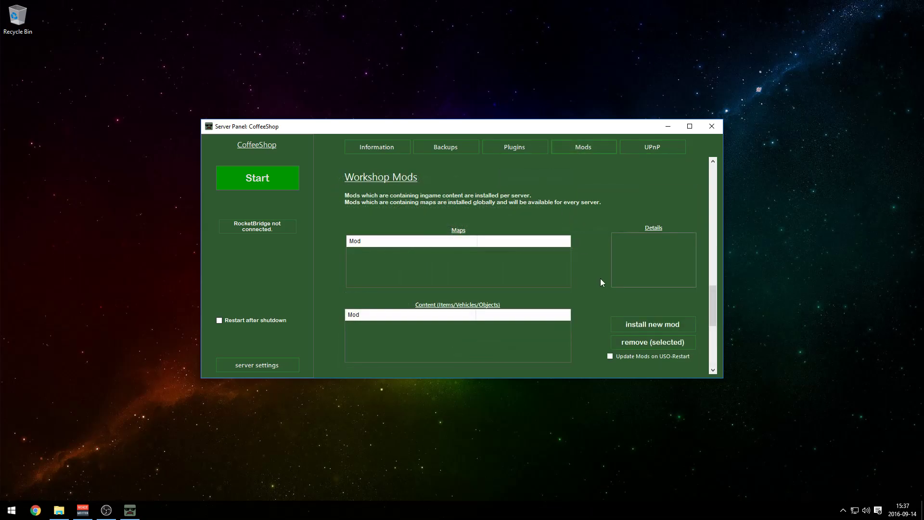
left_click(643, 323)
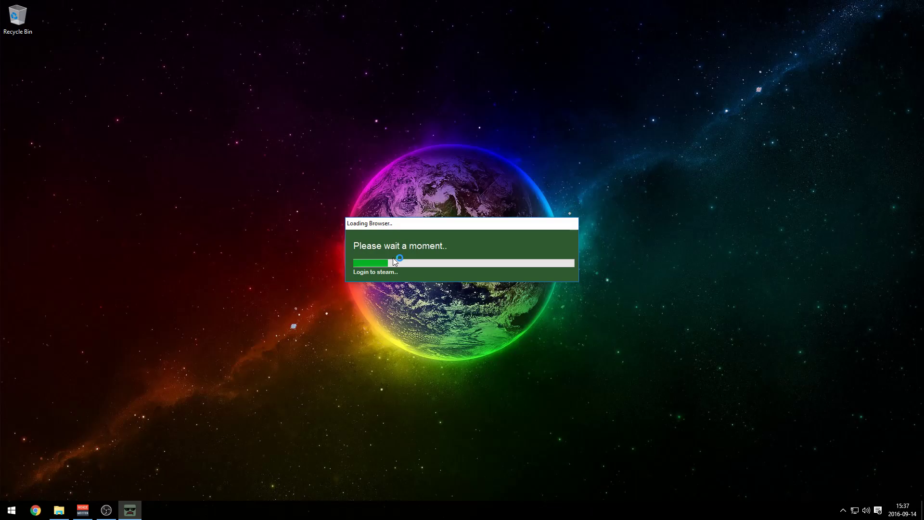
Close the Workshop browser, open the Rocket plugin installer from Plugins, and bring up Unturned
scroll(381, 272, "down", 7)
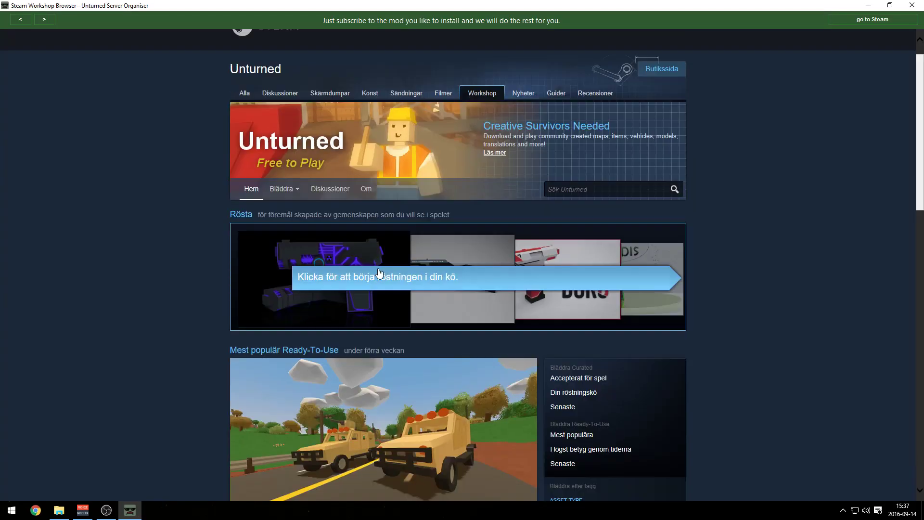
scroll(380, 270, "down", 4)
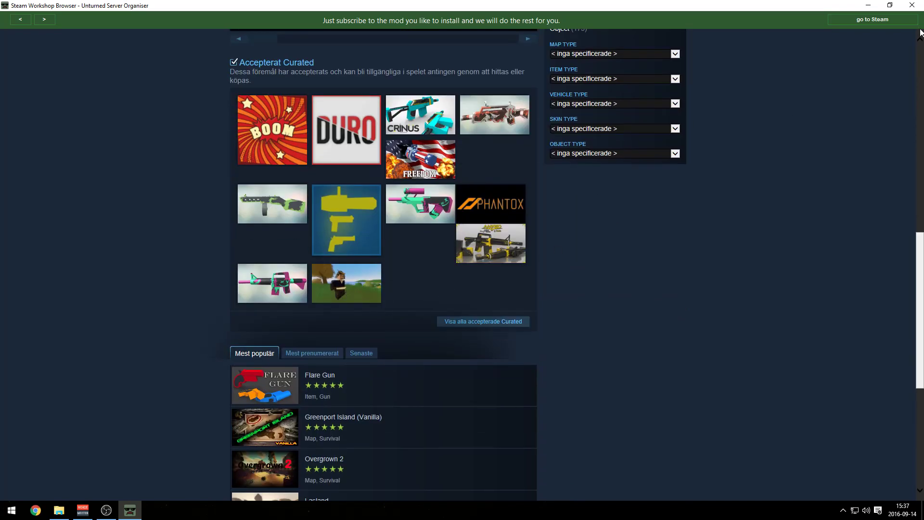
left_click(912, 5)
left_click(506, 148)
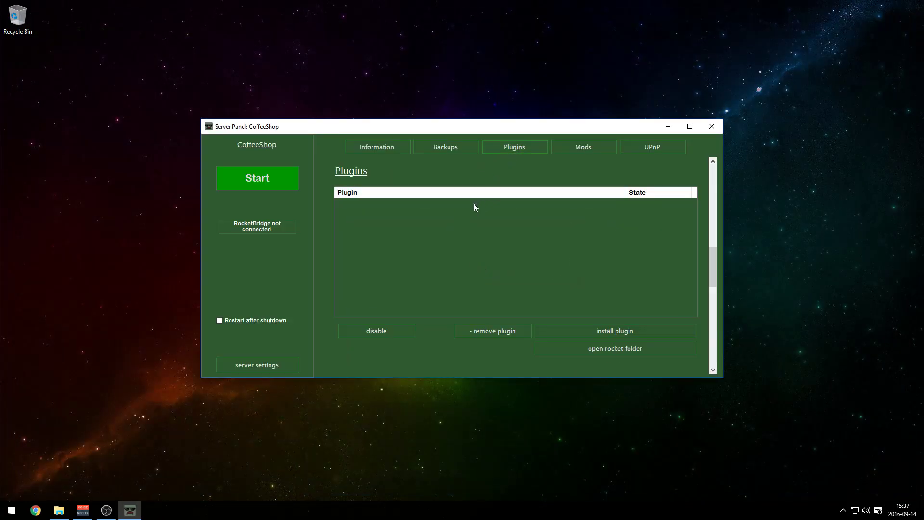
left_click(608, 332)
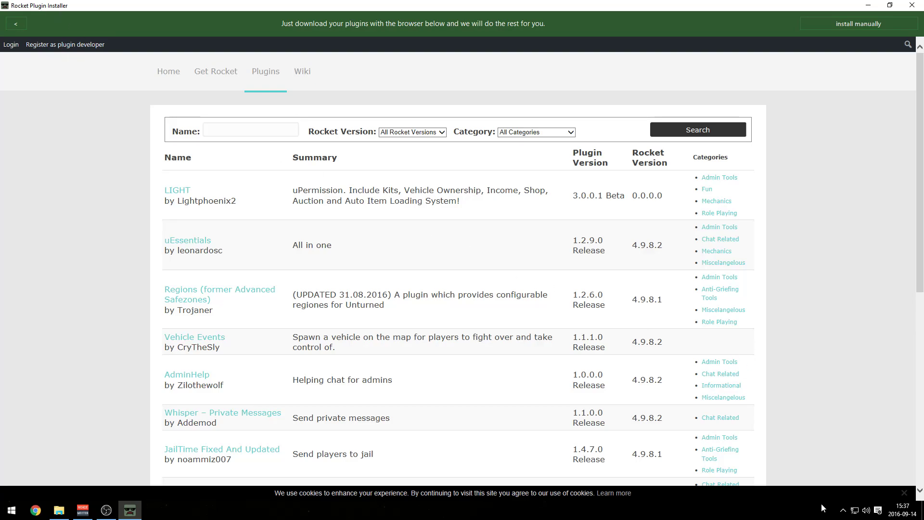
left_click(843, 510)
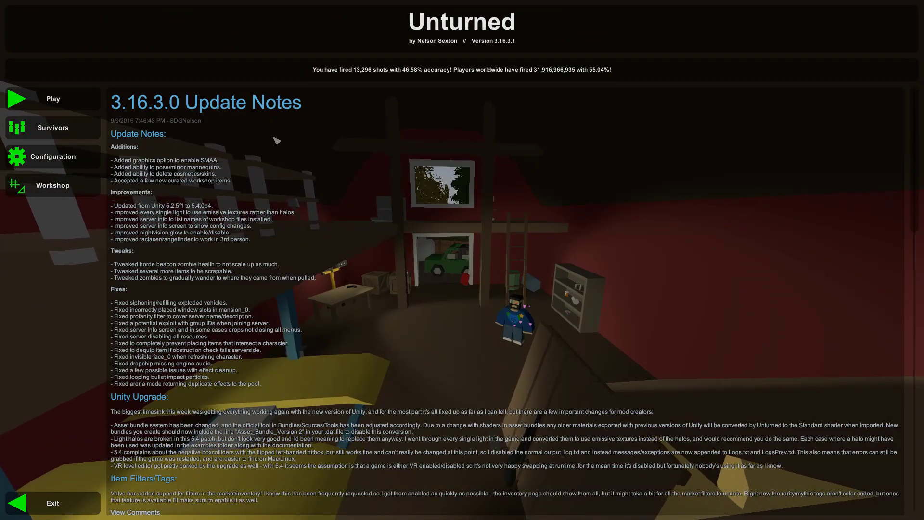
Sort Internet servers by players and view the [ESP] TPA/KITS server's Rocket plugins
left_click(53, 99)
left_click(53, 127)
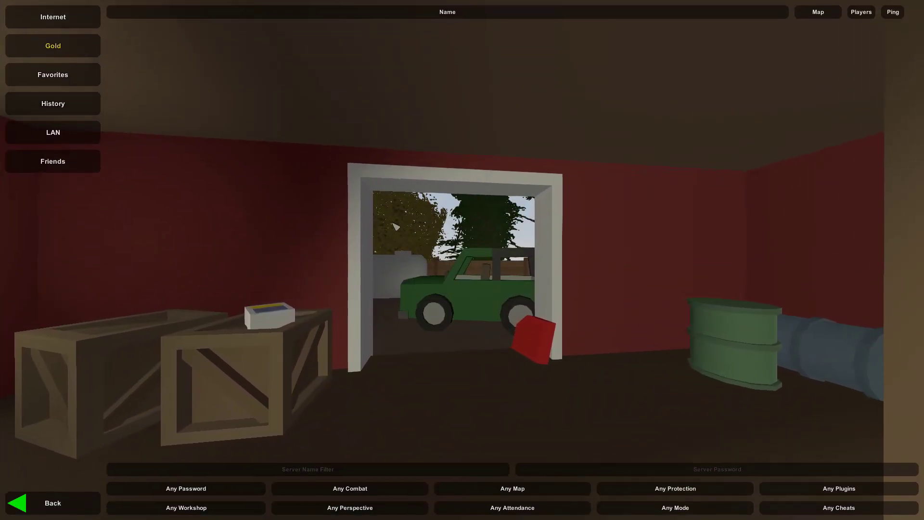
left_click(71, 25)
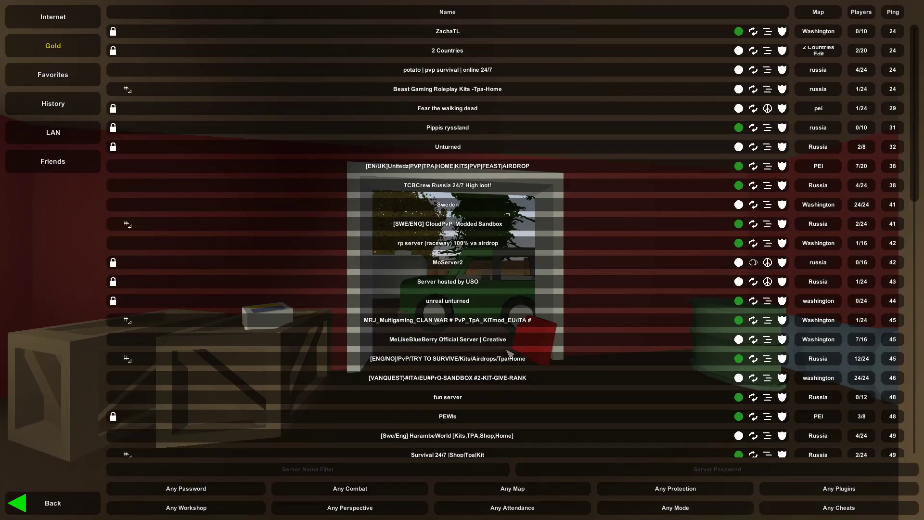
left_click(862, 13)
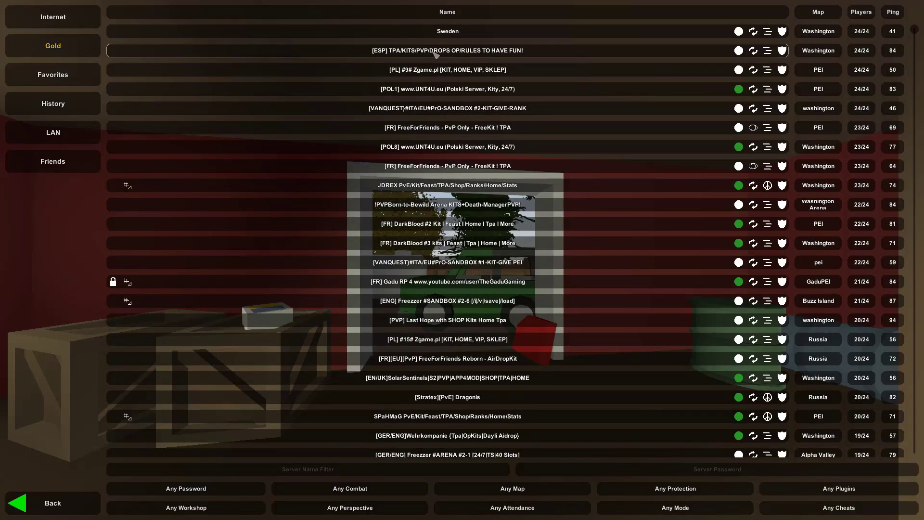
left_click(444, 53)
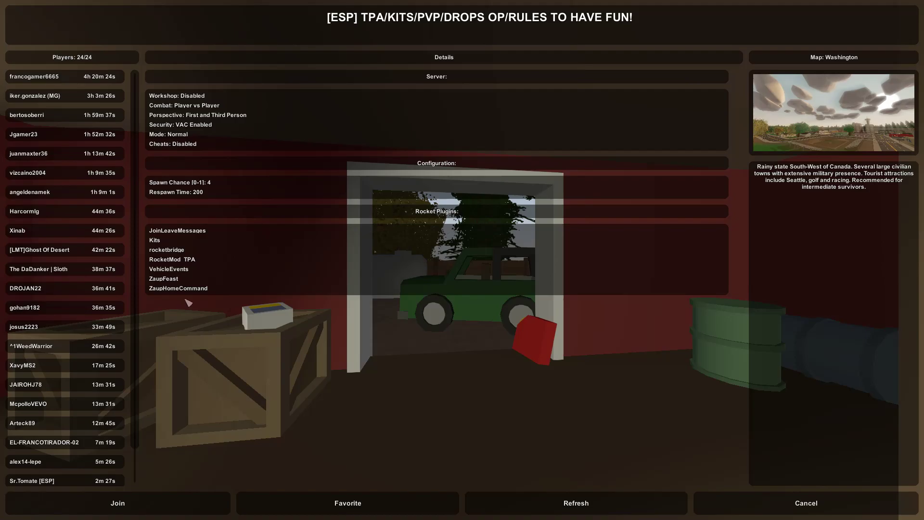
key("alt+Tab")
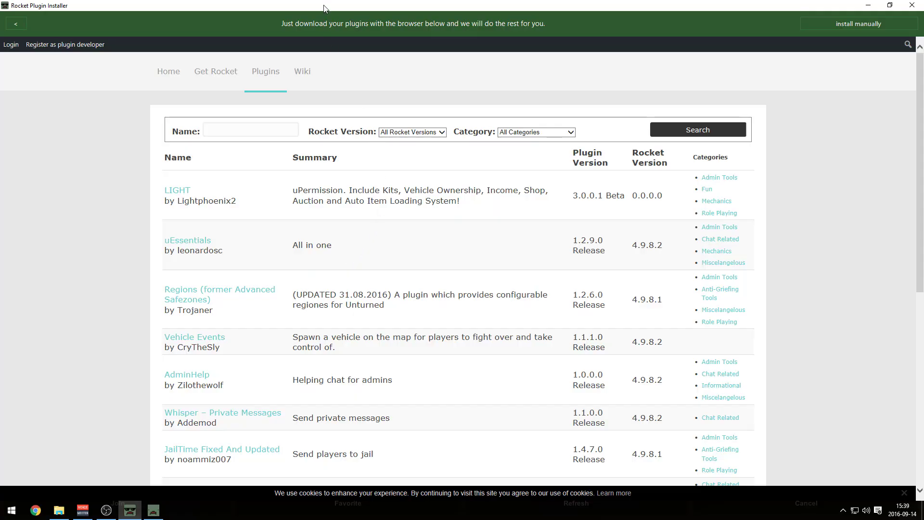
Search the installer for the Join/Leave Messages plugin and open its page
double_click(324, 8)
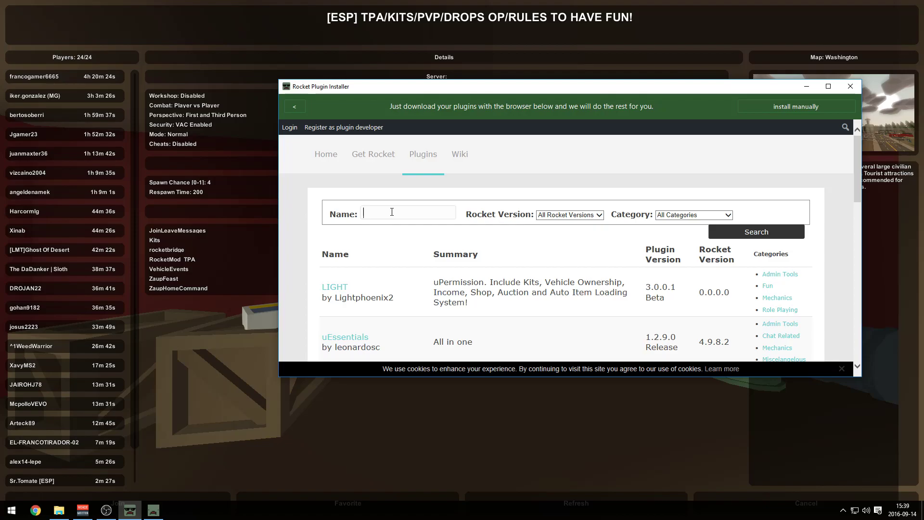
type("JoinLeaveMessages")
key("ctrl+z")
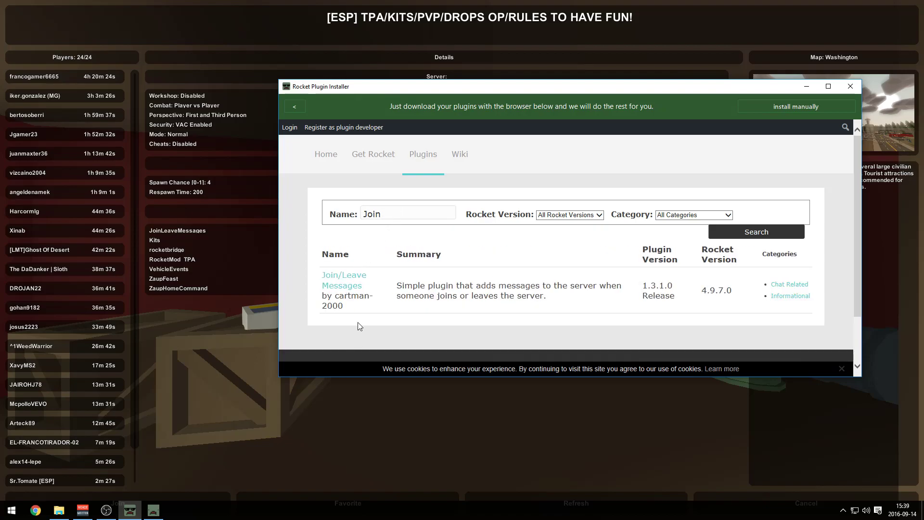
double_click(391, 214)
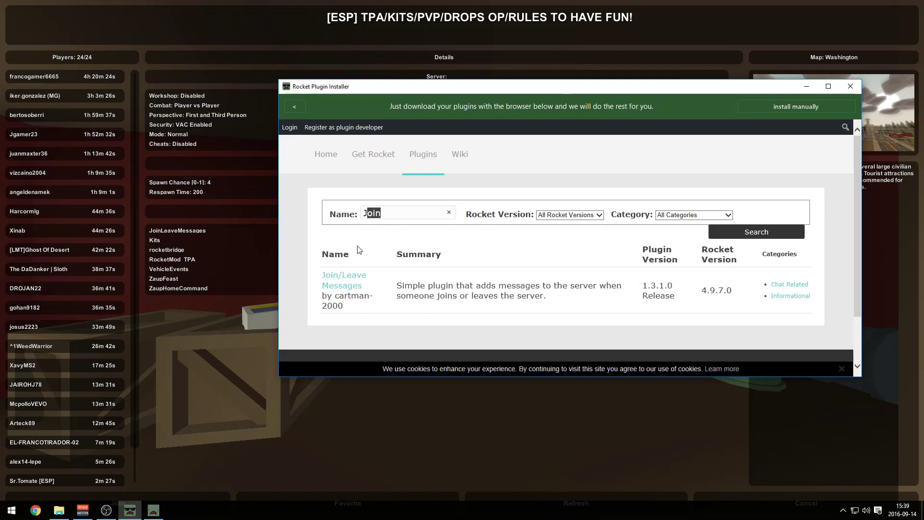
left_click(340, 286)
Download and install Join/Leave Messages 1.3.1.0, then return to the search results
scroll(321, 282, "down", 10)
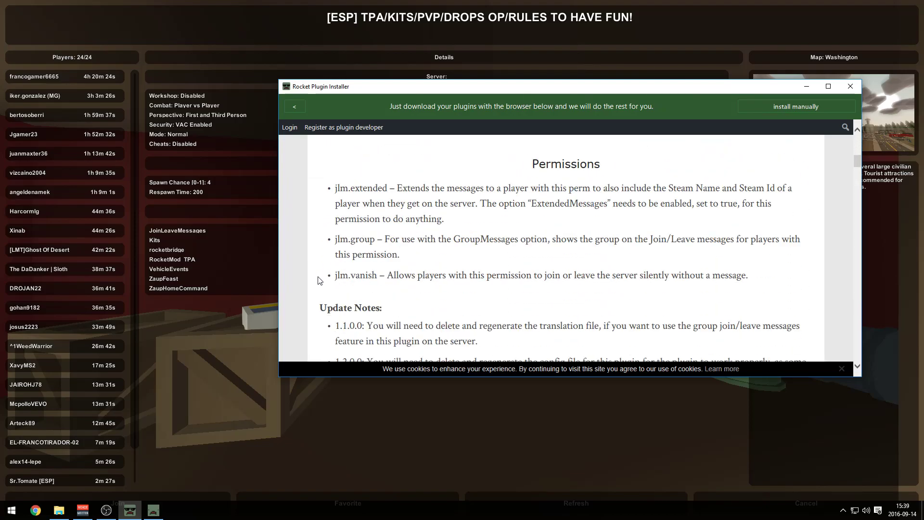
scroll(318, 280, "down", 5)
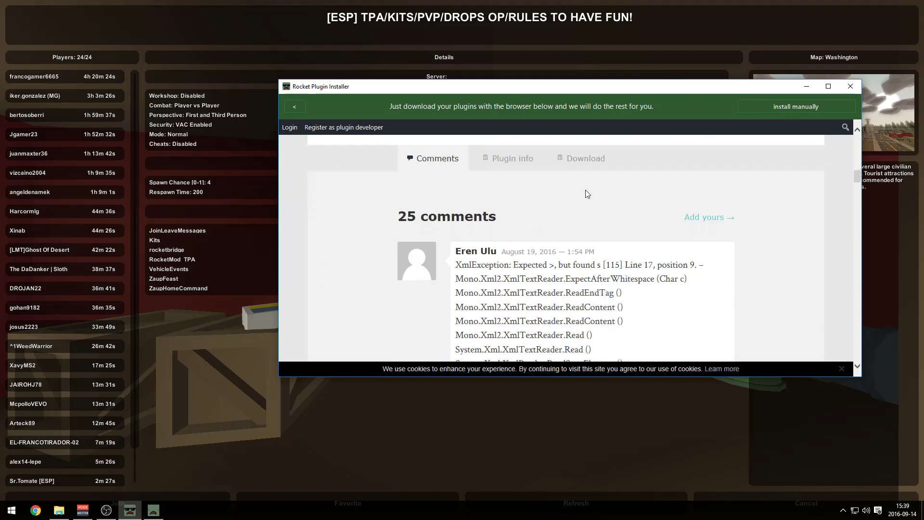
left_click(583, 157)
left_click(462, 222)
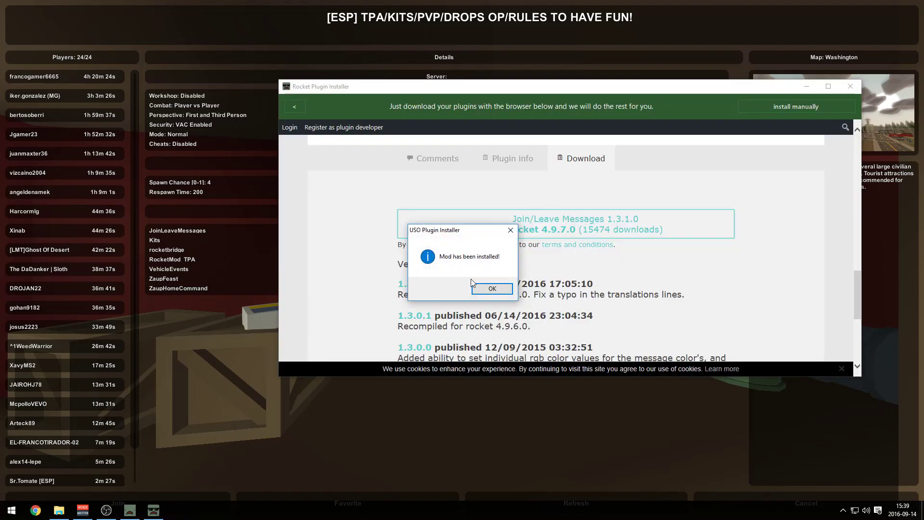
left_click(473, 285)
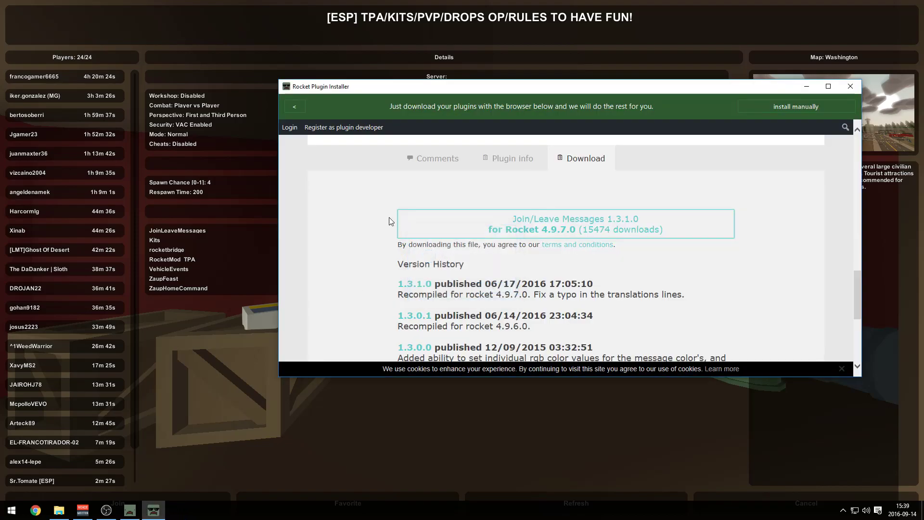
left_click(294, 106)
double_click(372, 214)
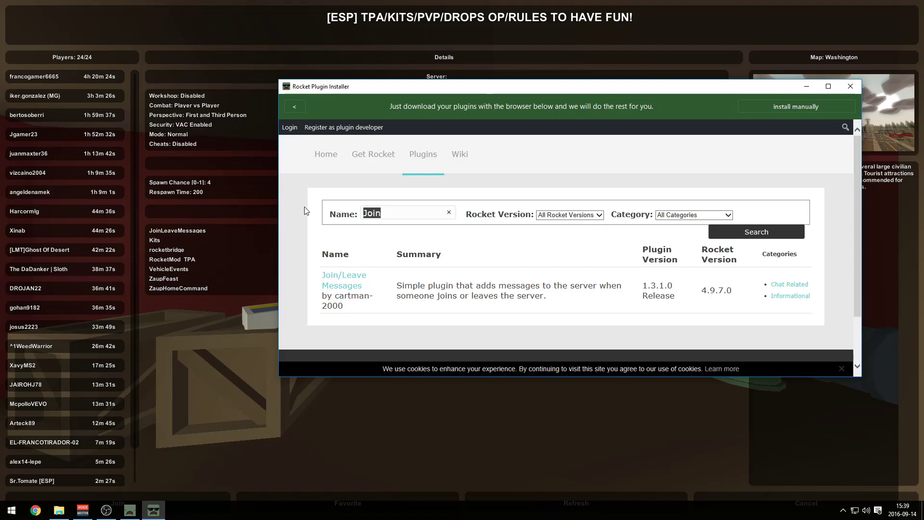
Search 'TPA' and install the TPA plugin, then enter 'ZaupHomeCommand' as the next search
type("TPA")
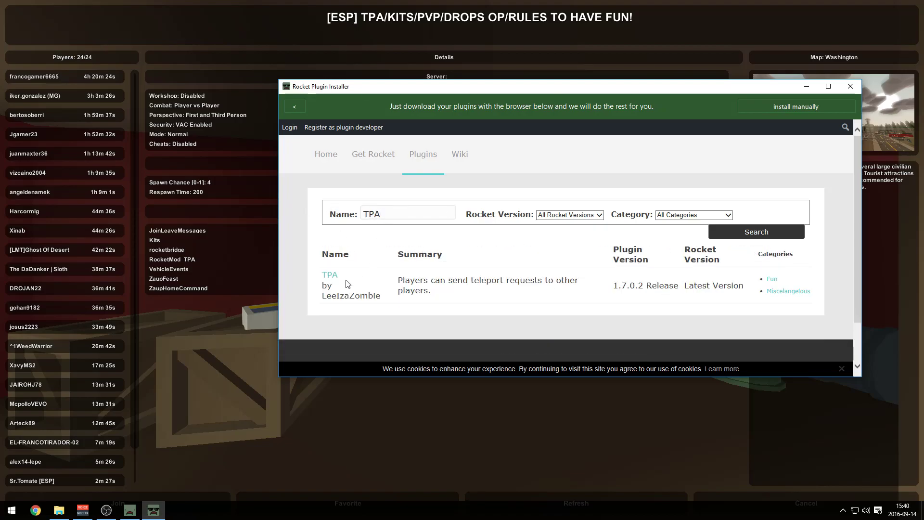
left_click(339, 282)
scroll(554, 289, "down", 10)
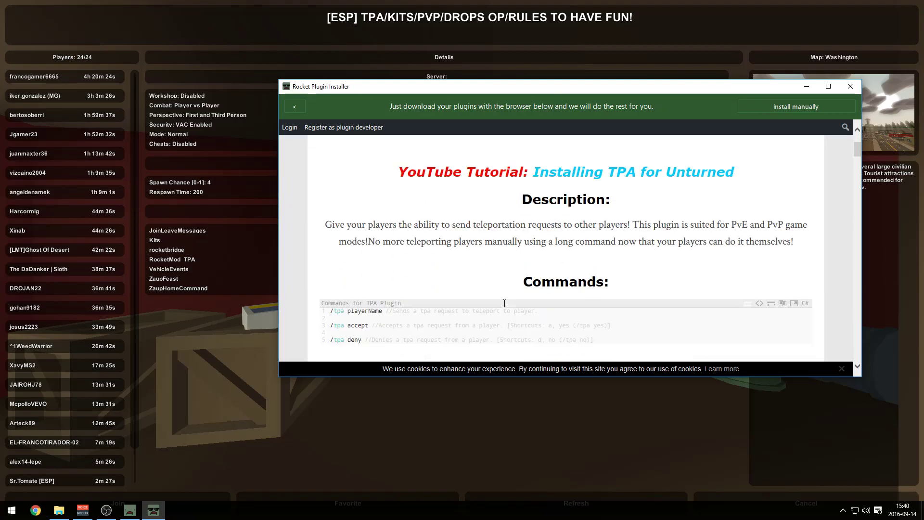
scroll(577, 289, "down", 12)
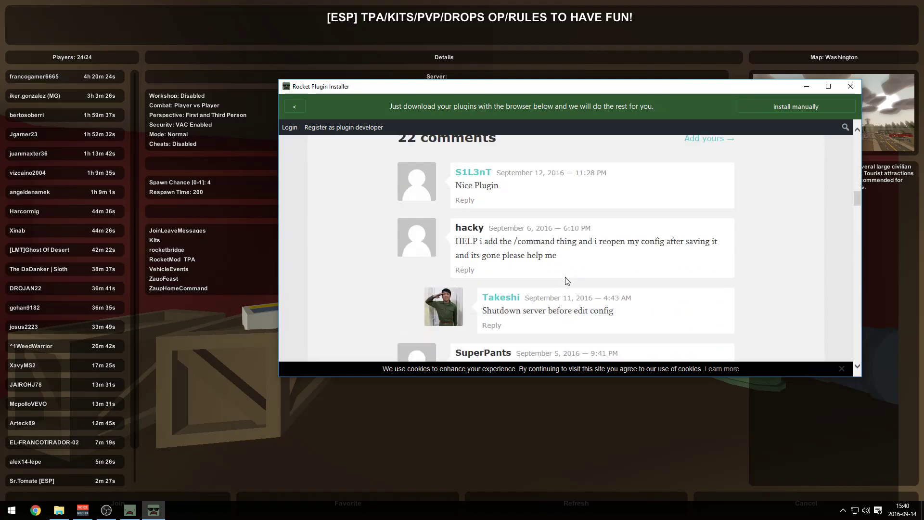
scroll(577, 289, "up", 3)
left_click(578, 233)
left_click(551, 301)
left_click(489, 286)
left_click(294, 108)
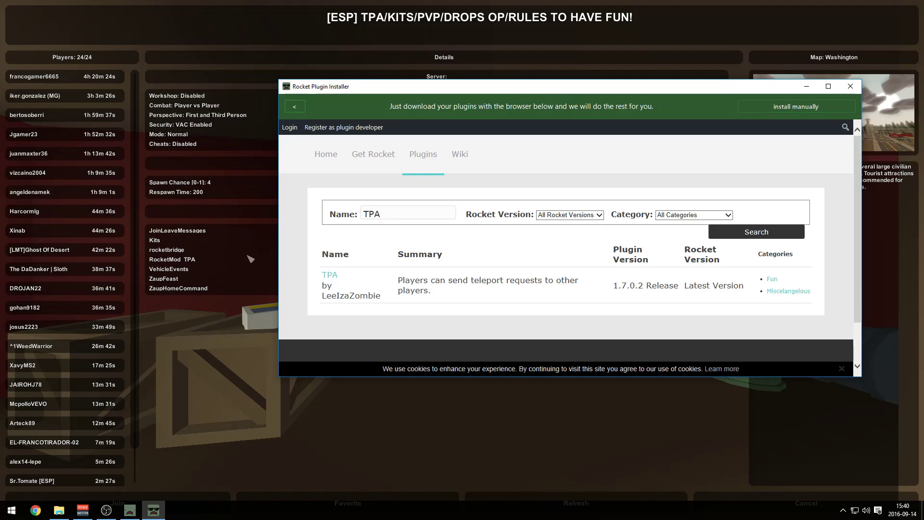
type("ZaupHomeCommand")
Install the ZaupHomeCommand #75 build, then close the Rocket plugin installer
key("Return")
left_click(345, 267)
scroll(398, 274, "down", 3)
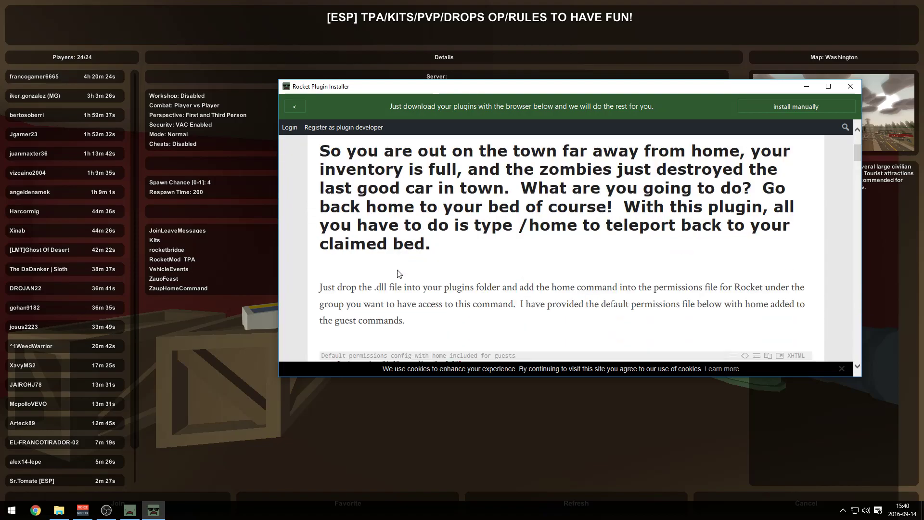
scroll(398, 274, "down", 8)
scroll(515, 262, "down", 10)
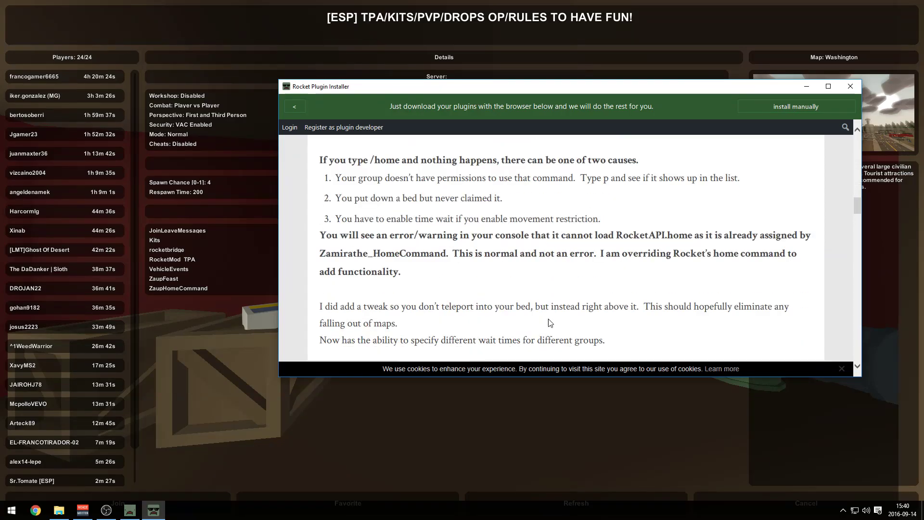
scroll(621, 251, "up", 4)
left_click(578, 260)
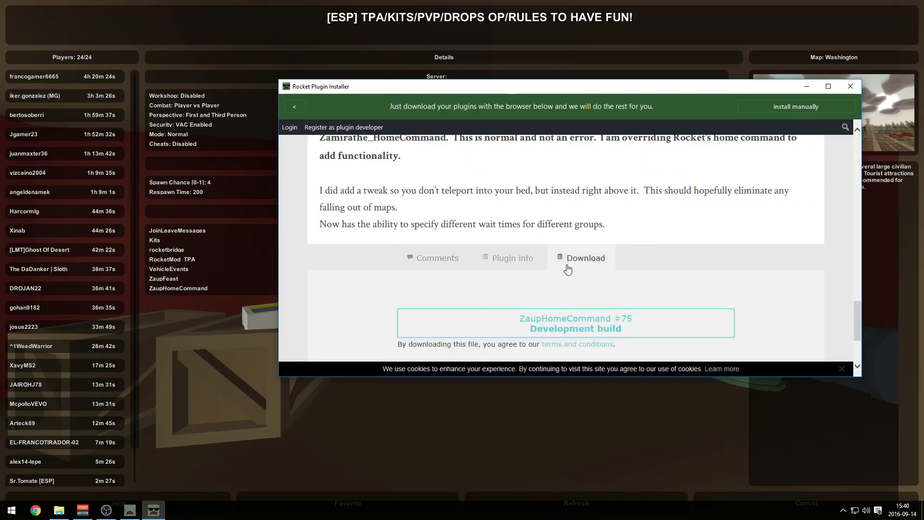
left_click(553, 311)
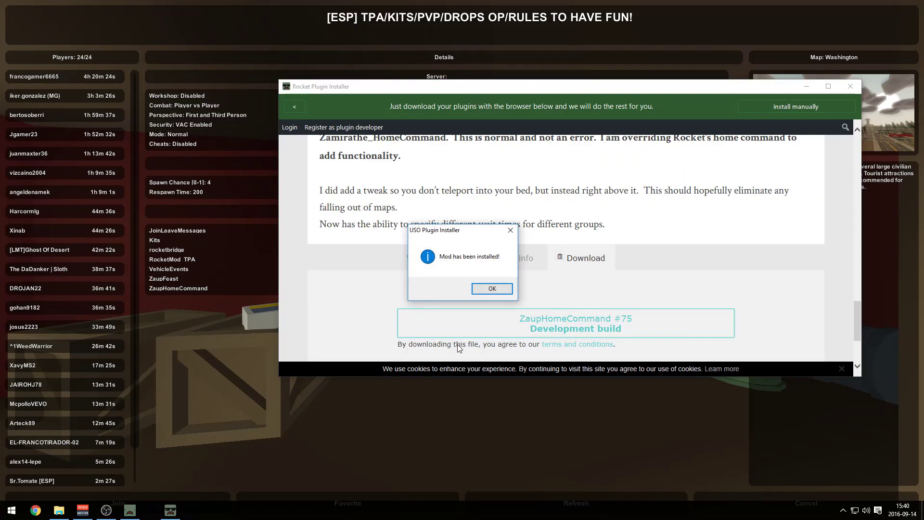
left_click(492, 290)
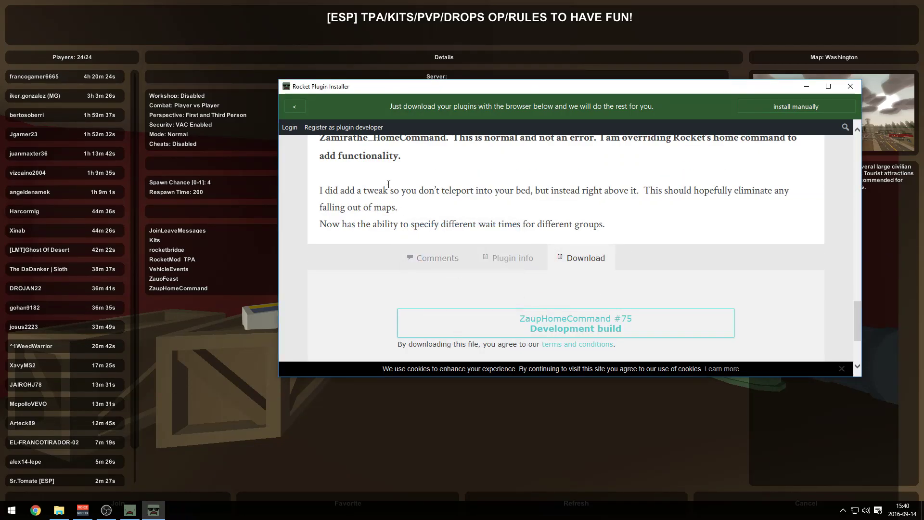
left_click(295, 107)
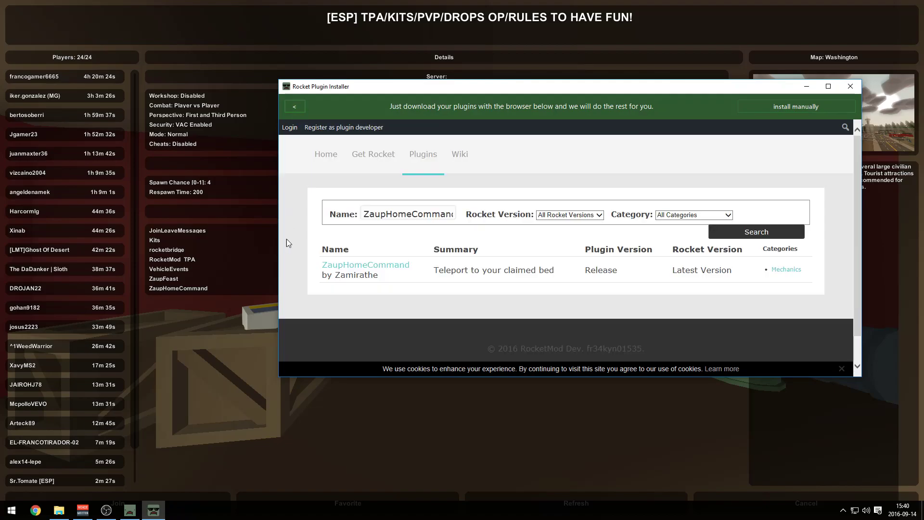
left_click(850, 88)
Start the CoffeeShop server and review its console log for the loaded plugins
left_click(288, 186)
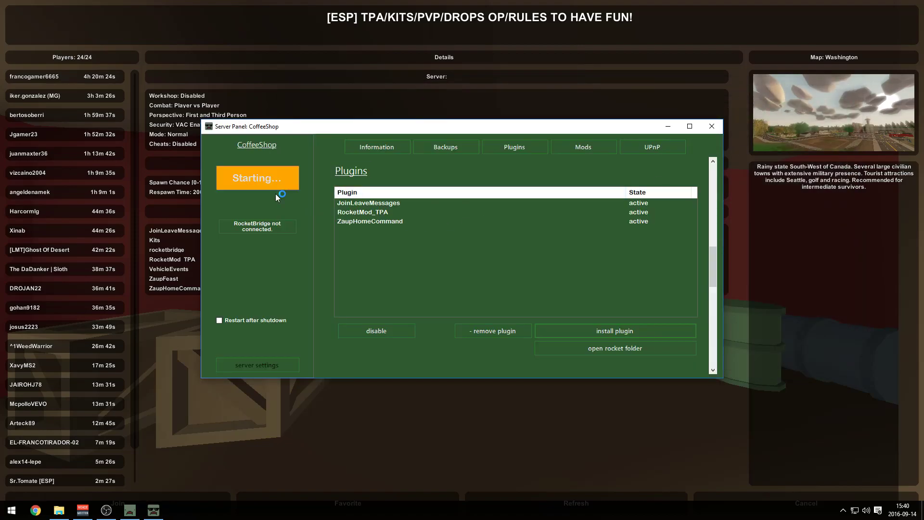
left_click(149, 448)
key("Escape")
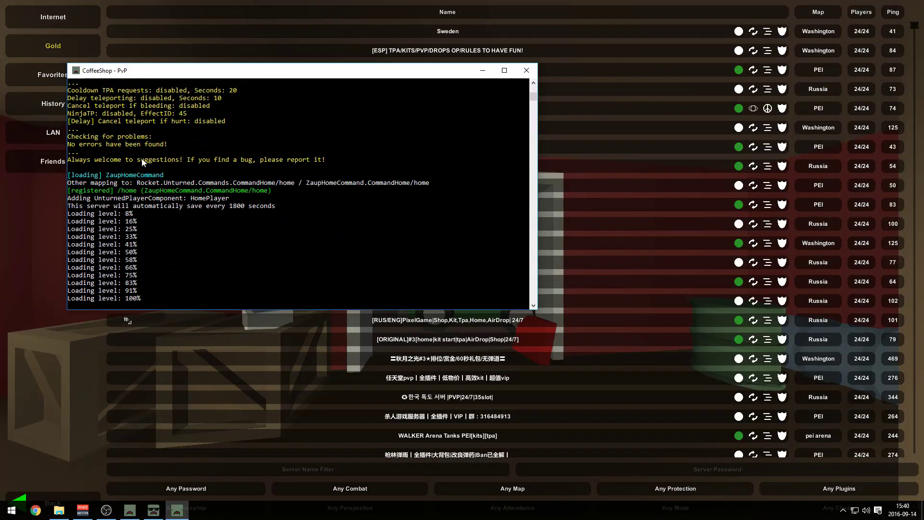
scroll(128, 202, "up", 2)
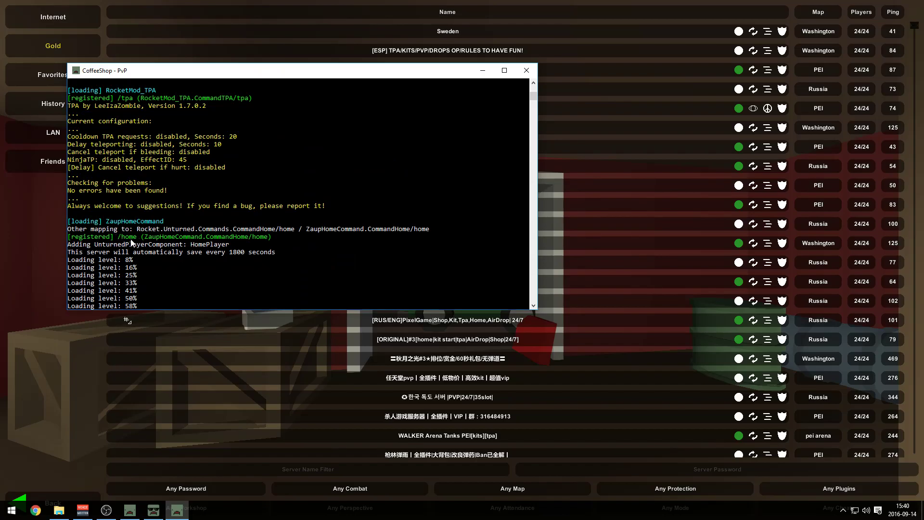
scroll(145, 245, "up", 4)
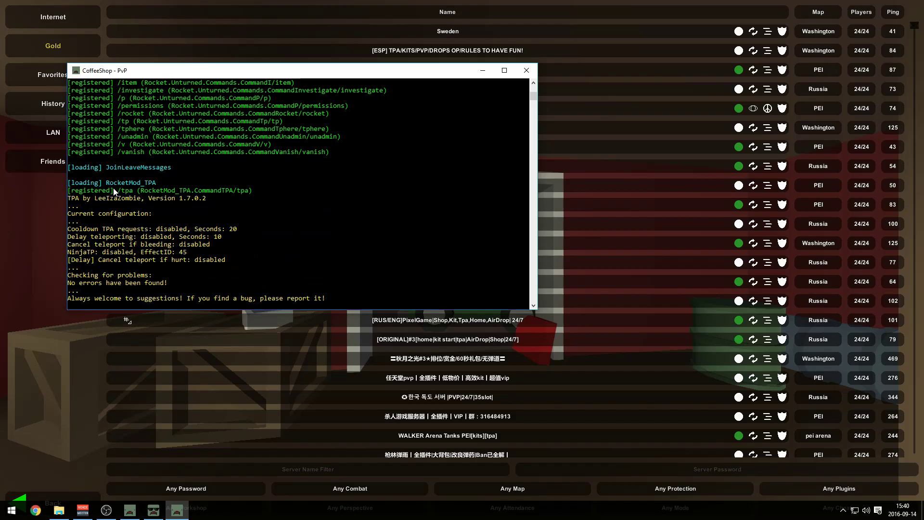
scroll(121, 207, "down", 10)
scroll(138, 220, "up", 4)
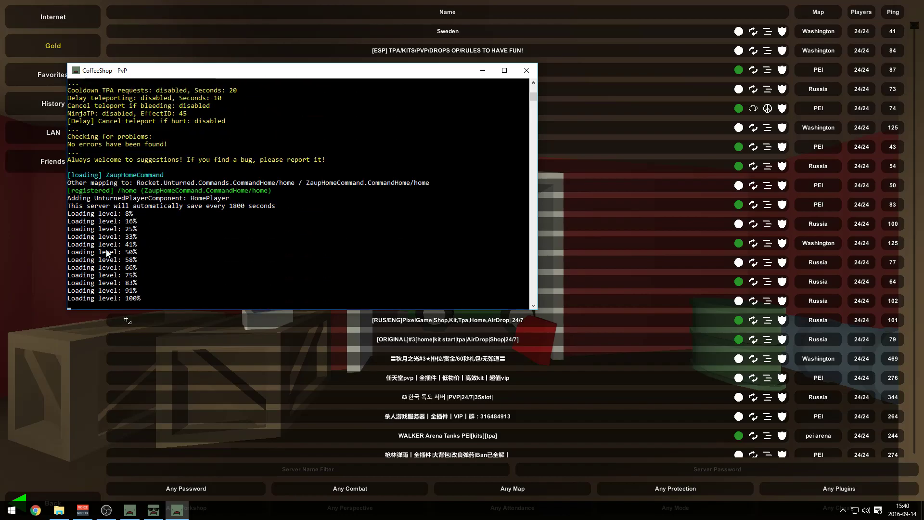
left_click(17, 259)
Connect Unturned to localhost 27015 and join CoffeeShop - PvP
key("Escape")
left_click(457, 280)
left_click(460, 289)
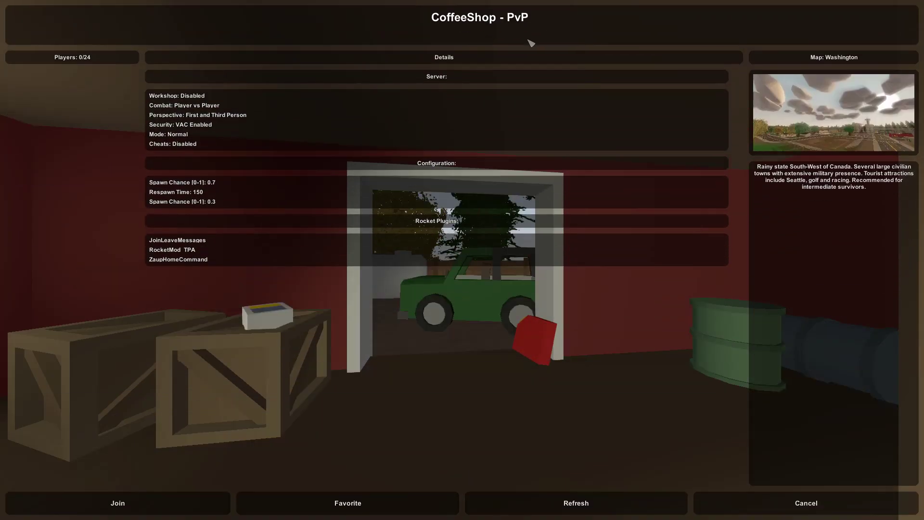
left_click(104, 511)
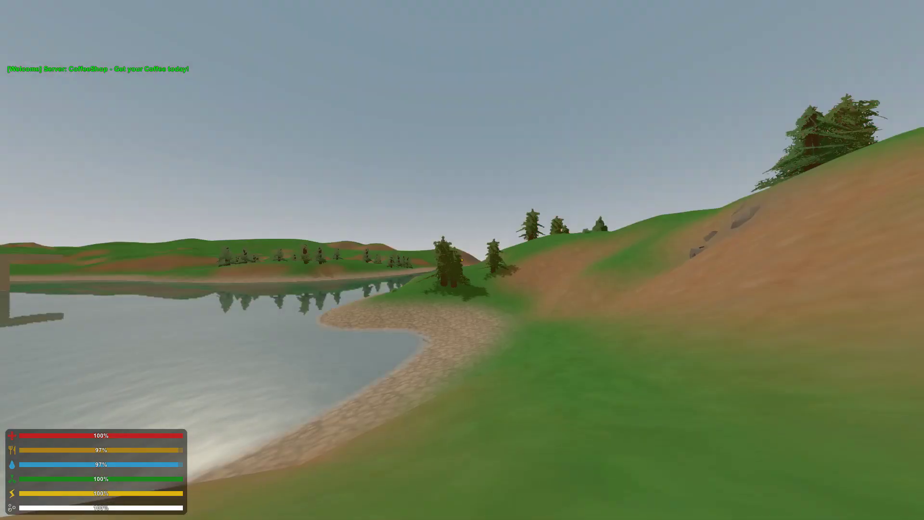
Send /home in chat to test the bed teleport, then sprint up the hill
key("p")
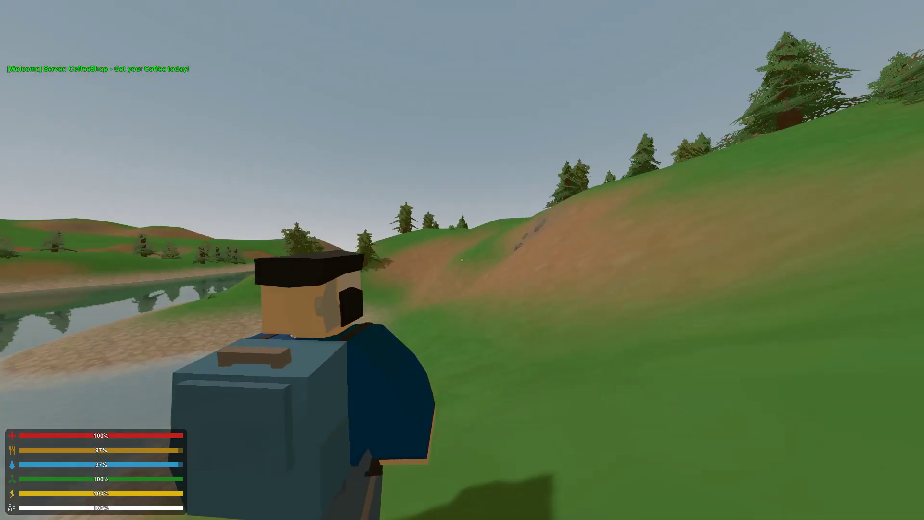
type("j/home")
key("Return")
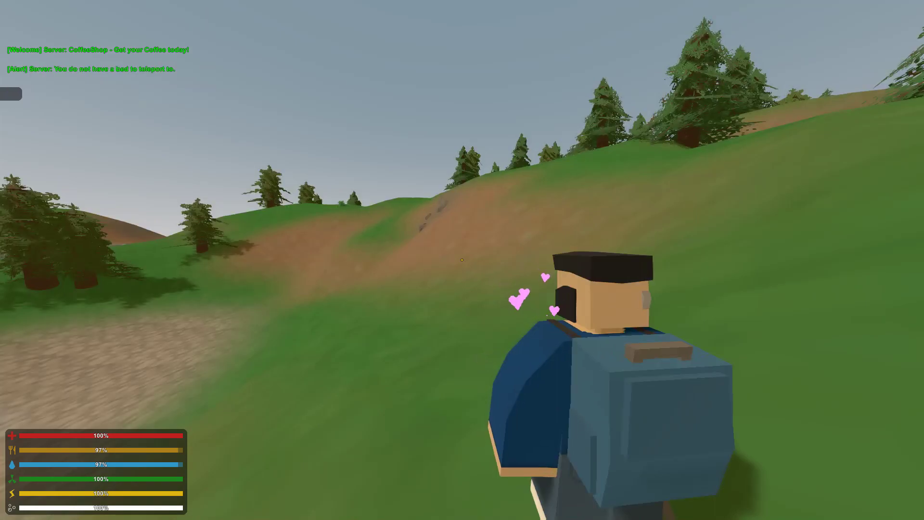
key("shift+w")
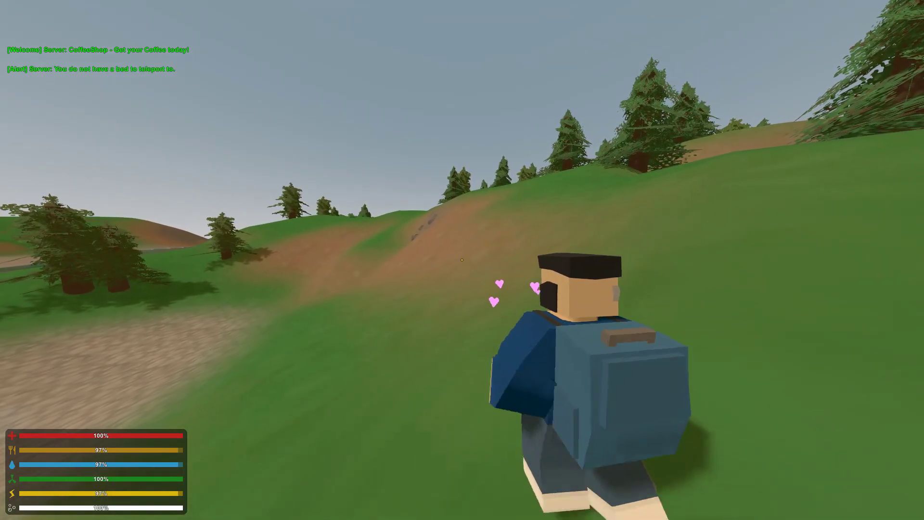
key("shift+w")
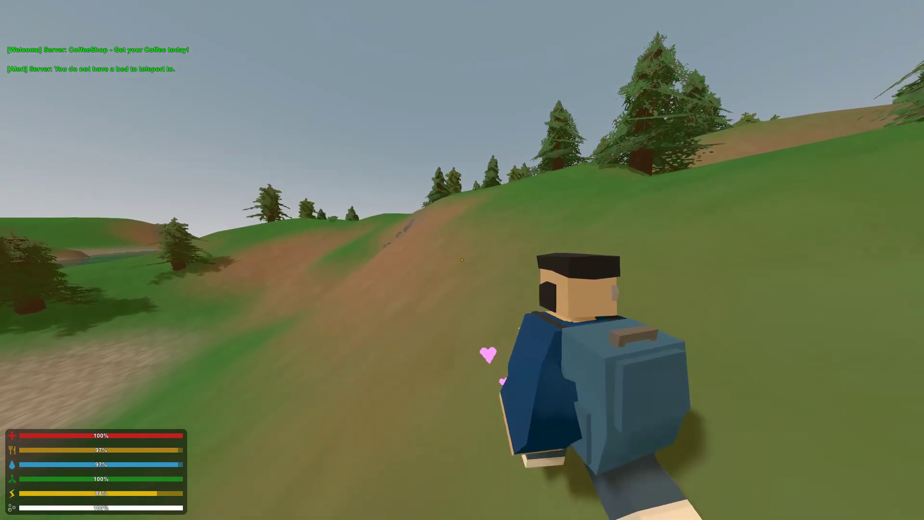
Send /tpa and /tpa asdfa to test a teleport request to a made-up player
key("grave")
key("grave")
type("j/")
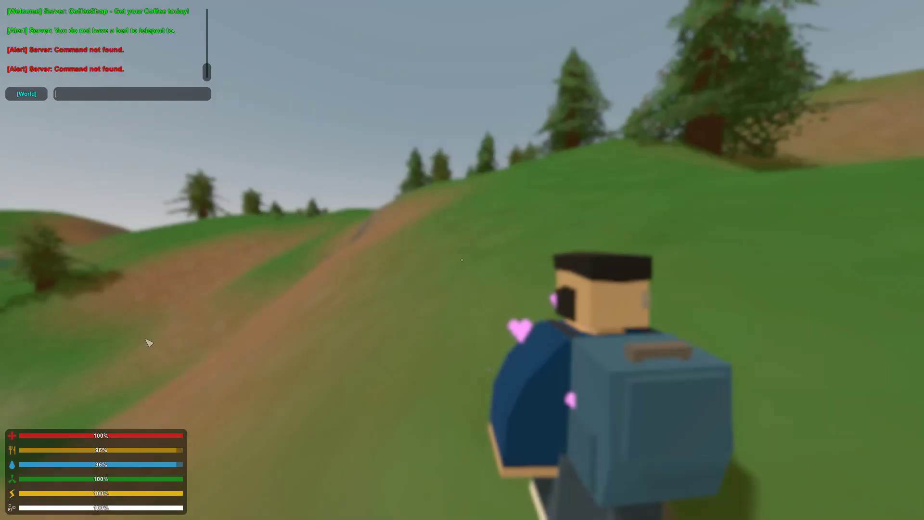
type("tpa")
key("Return")
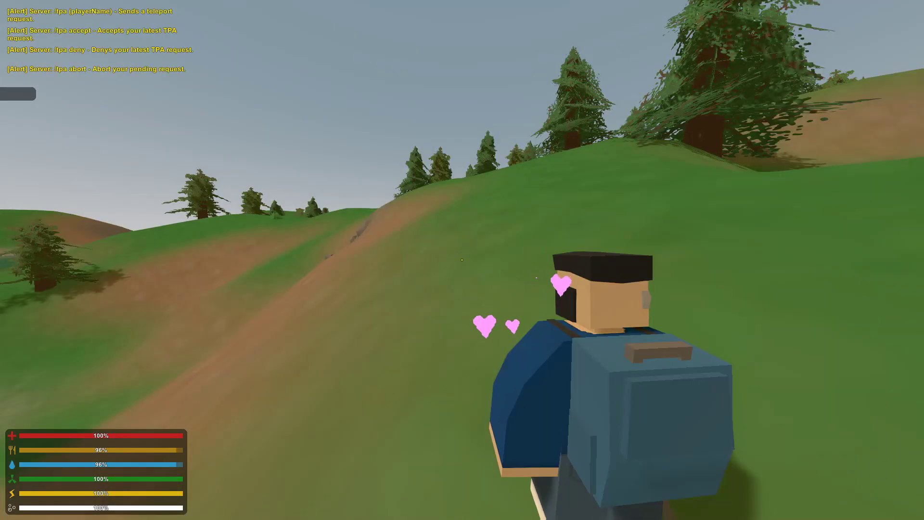
type("j/tp")
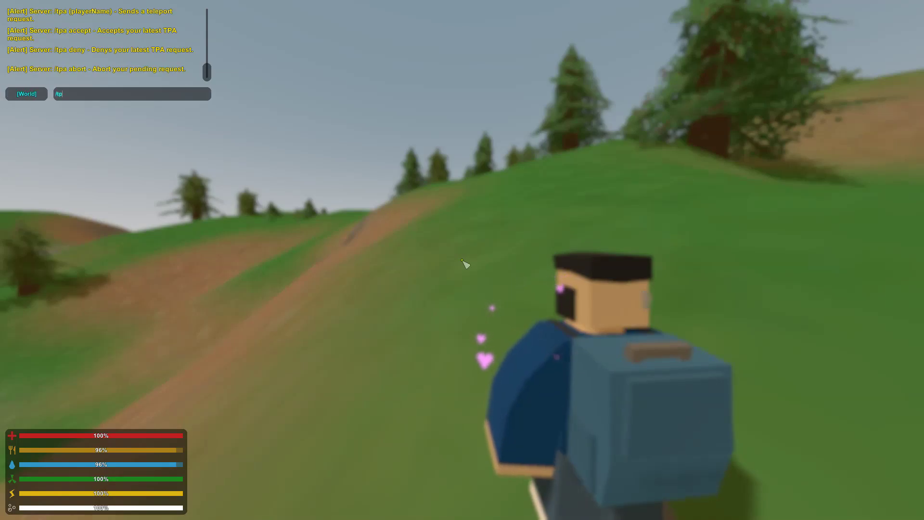
type("a asdfa")
key("Return")
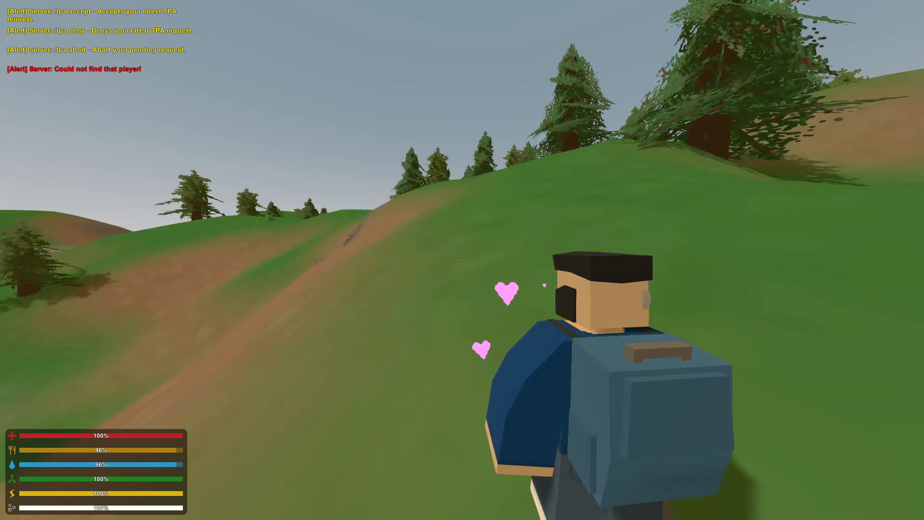
Send /tpa a and /tpa twice more, then walk further up the hill
type("j/t")
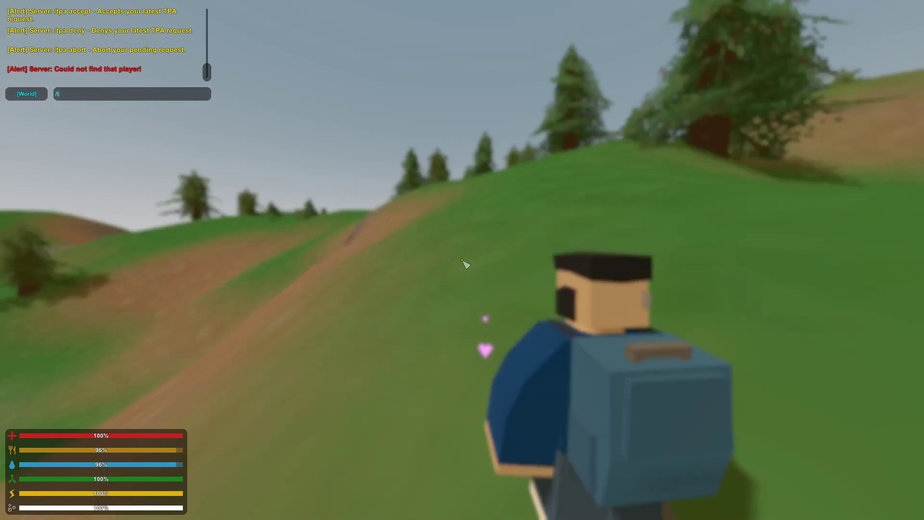
type("pa a")
key("Return")
type("j/tpa")
key("Return")
type("j/t")
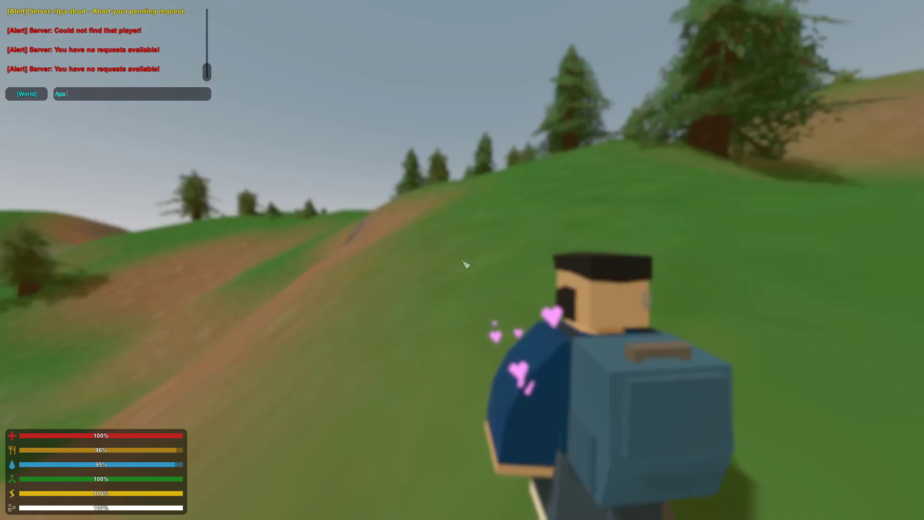
type("pa")
key("Return")
key("w")
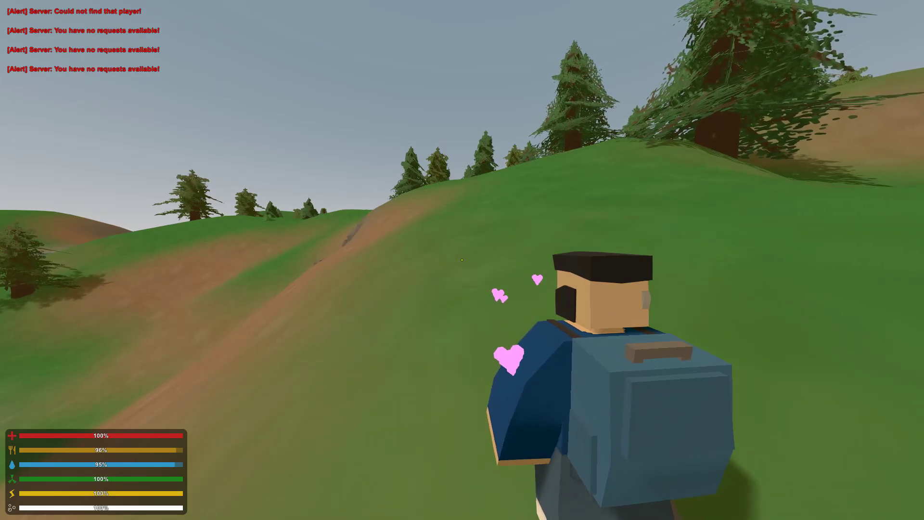